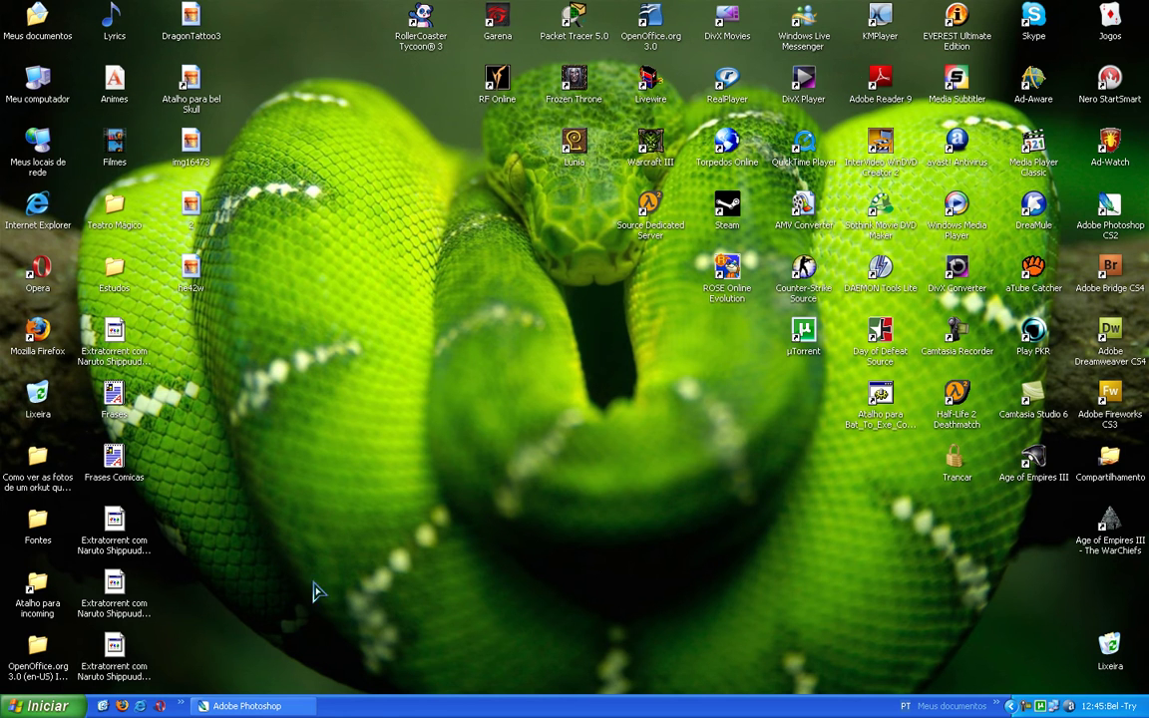
# - Restore the Photoshop window with w34.jpg and 2.jpg open
pyautogui.click(246, 705)
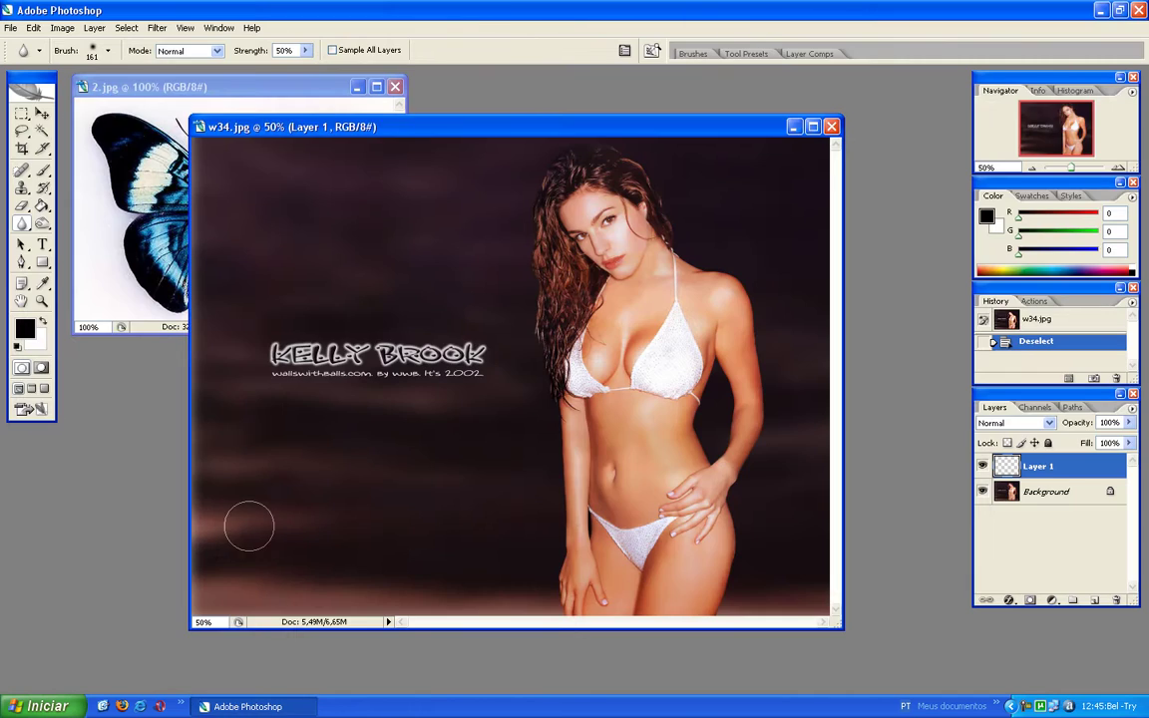
# - Arrange the w34.jpg and 2.jpg windows so both are visible, with the Move Tool active
pyautogui.moveTo(517, 131)
pyautogui.mouseDown()
pyautogui.moveTo(548, 124)
pyautogui.moveTo(543, 134)
pyautogui.mouseUp()
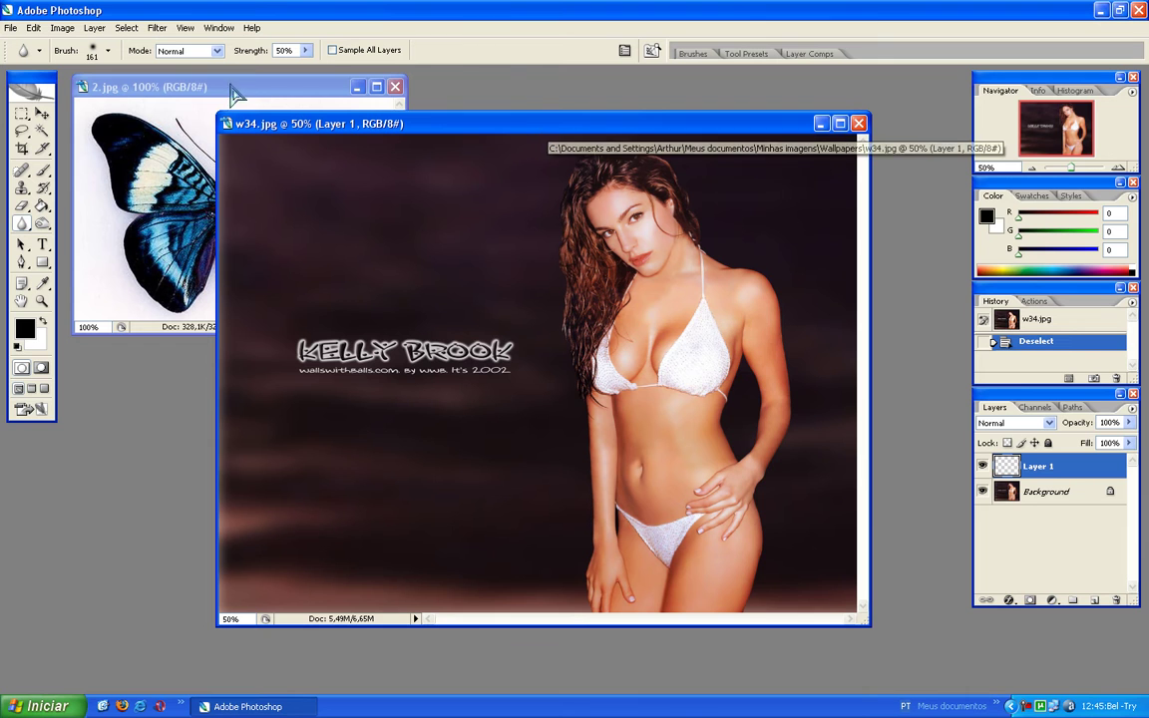
pyautogui.click(271, 88)
pyautogui.moveTo(271, 89)
pyautogui.mouseDown()
pyautogui.moveTo(334, 119)
pyautogui.moveTo(397, 181)
pyautogui.mouseUp()
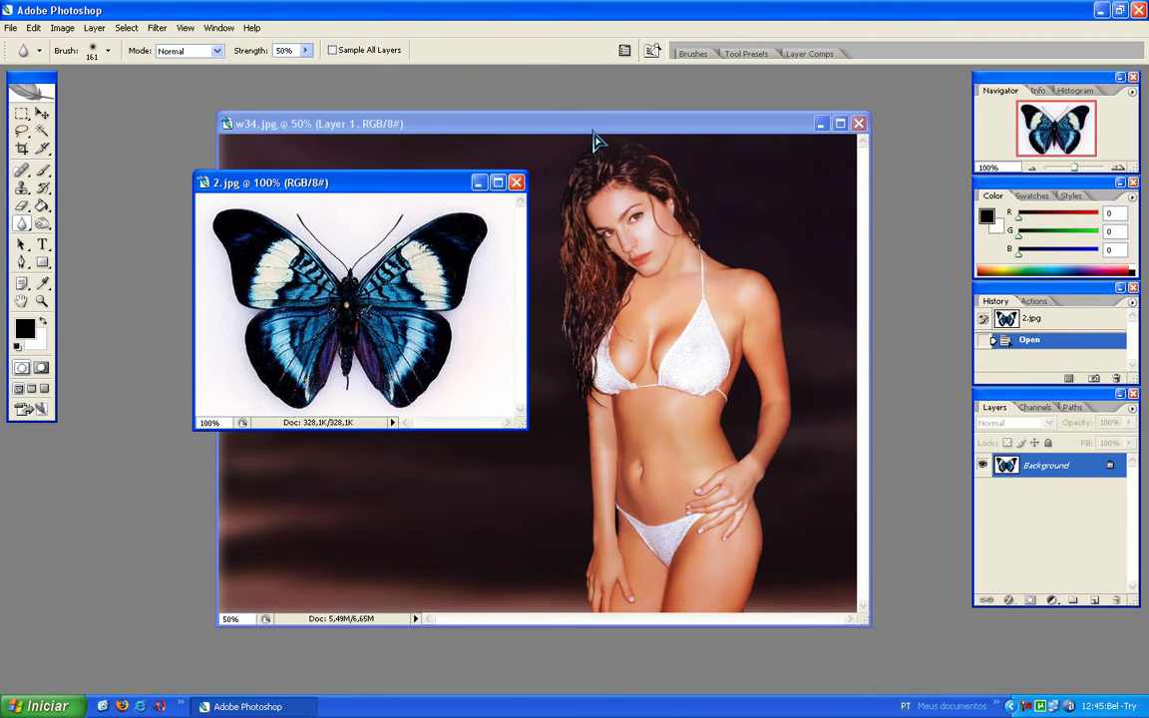
pyautogui.click(597, 141)
pyautogui.click(208, 194)
pyautogui.moveTo(333, 182); pyautogui.dragTo(287, 168)
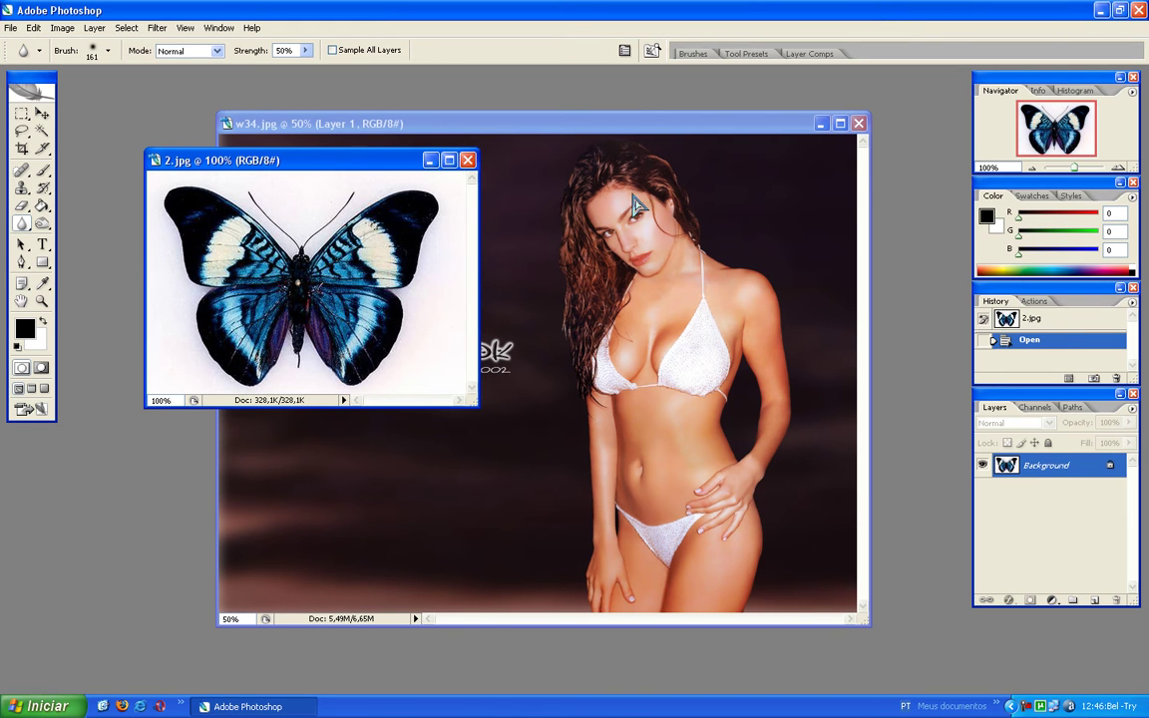
pyautogui.press('v')
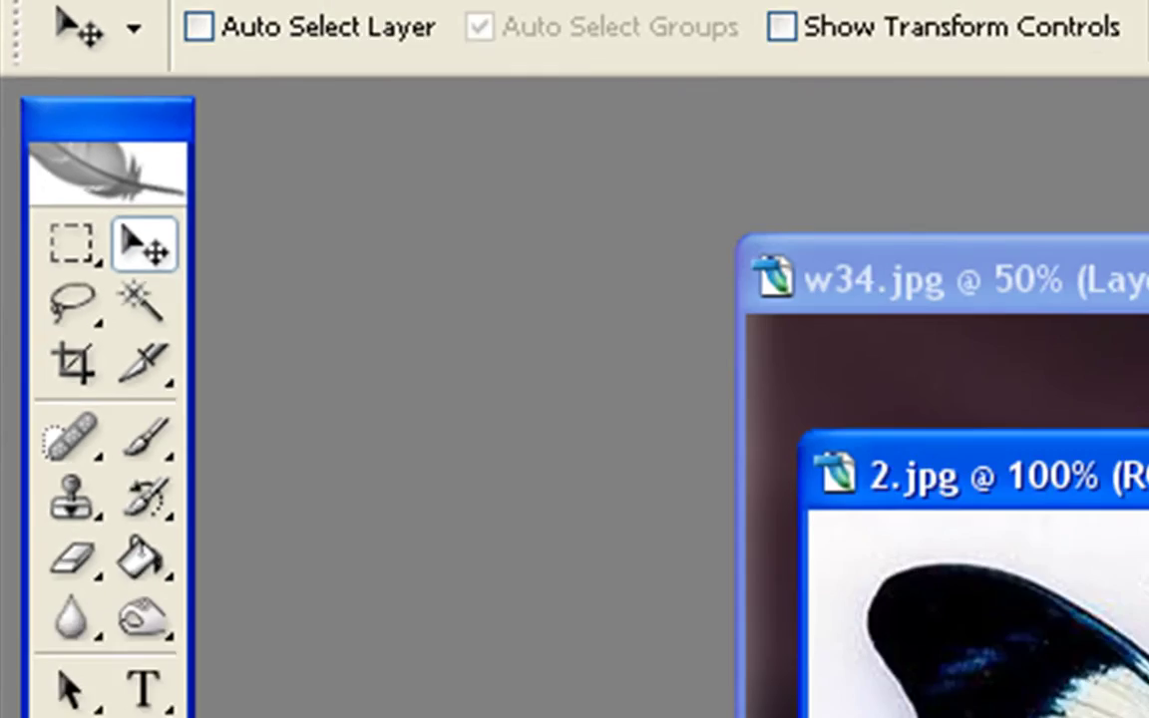
# - Drag the butterfly from 2.jpg into w34.jpg as Layer 2 and place it over the stomach
pyautogui.moveTo(427, 195)
pyautogui.mouseDown()
pyautogui.moveTo(351, 189)
pyautogui.moveTo(297, 148)
pyautogui.mouseUp()
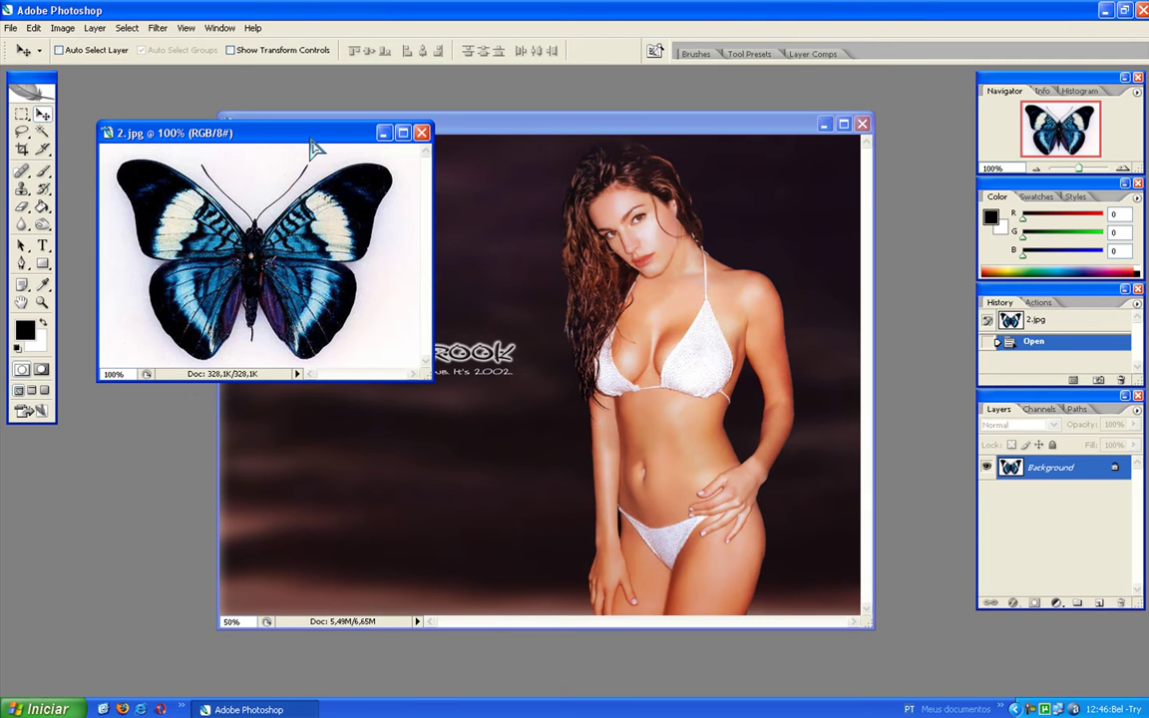
pyautogui.moveTo(311, 147); pyautogui.dragTo(449, 337)
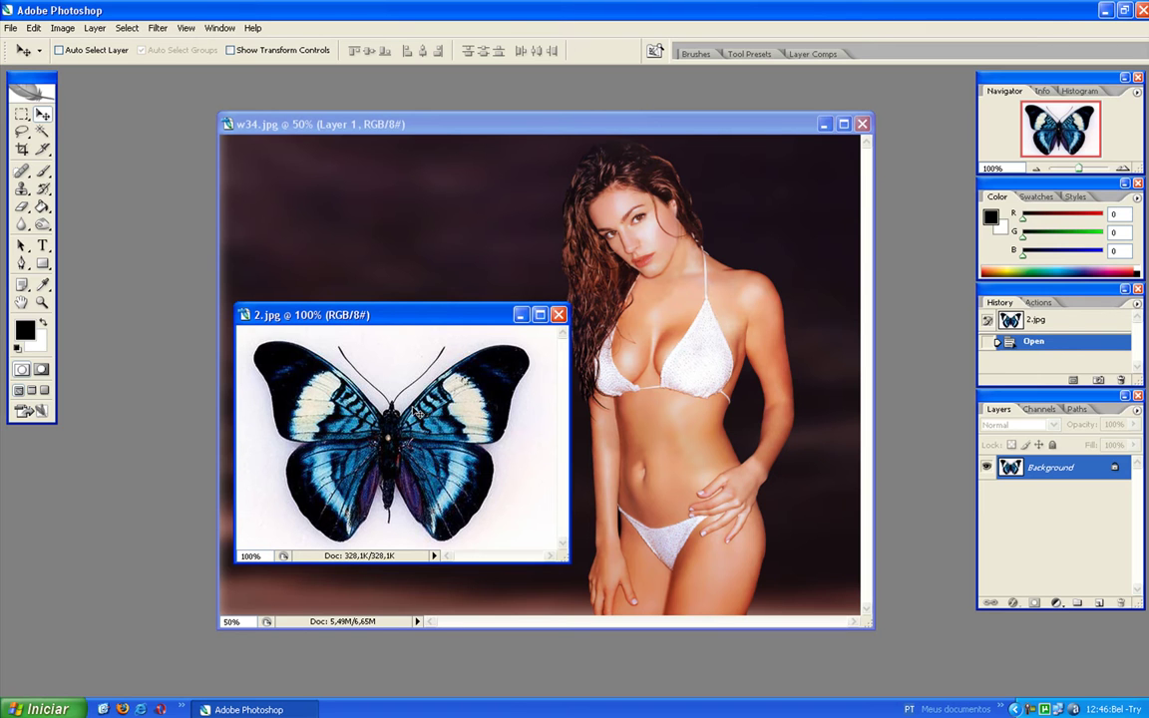
pyautogui.moveTo(567, 366)
pyautogui.mouseDown()
pyautogui.moveTo(647, 356)
pyautogui.moveTo(630, 384)
pyautogui.moveTo(662, 478)
pyautogui.mouseUp()
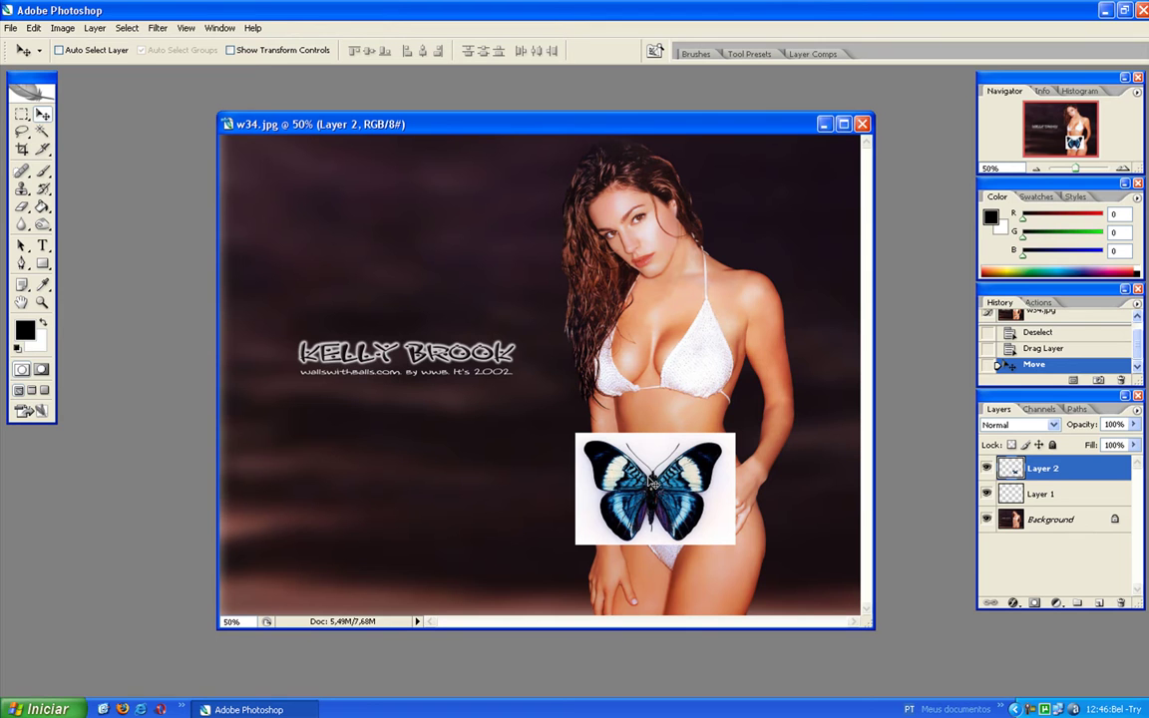
pyautogui.moveTo(650, 483); pyautogui.dragTo(622, 421)
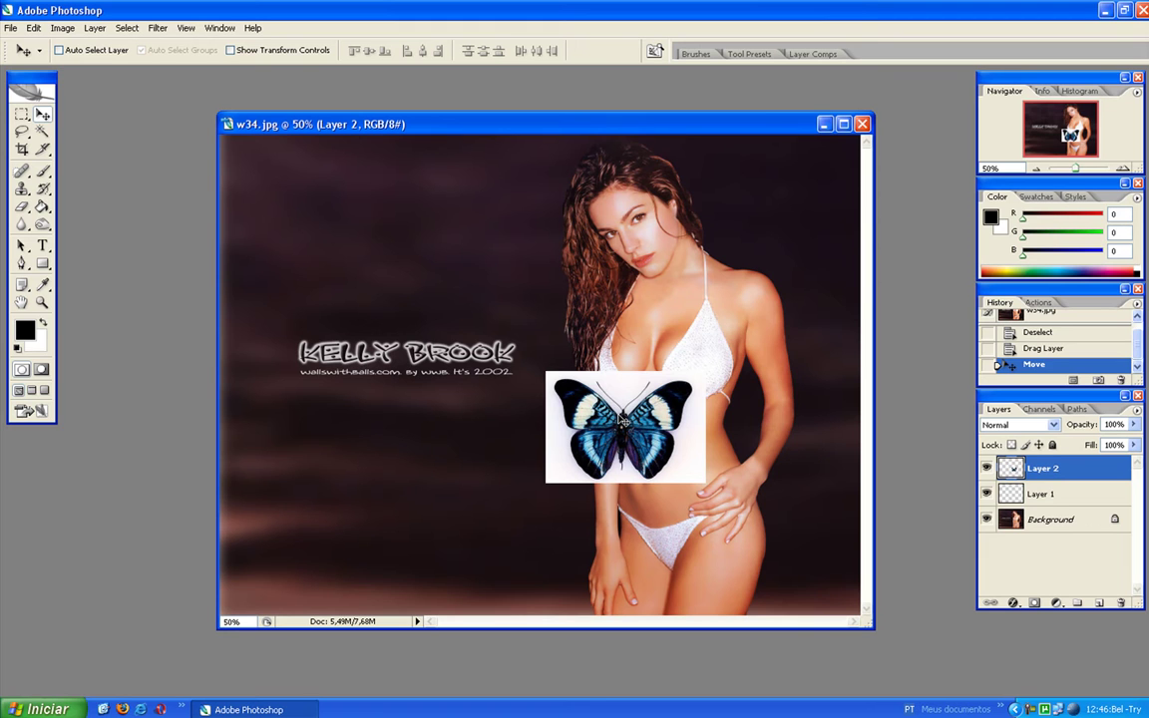
# - Desaturate the butterfly layer and move it lower over the model's hips
pyautogui.hotkey('ctrl', 'shift', 'u')
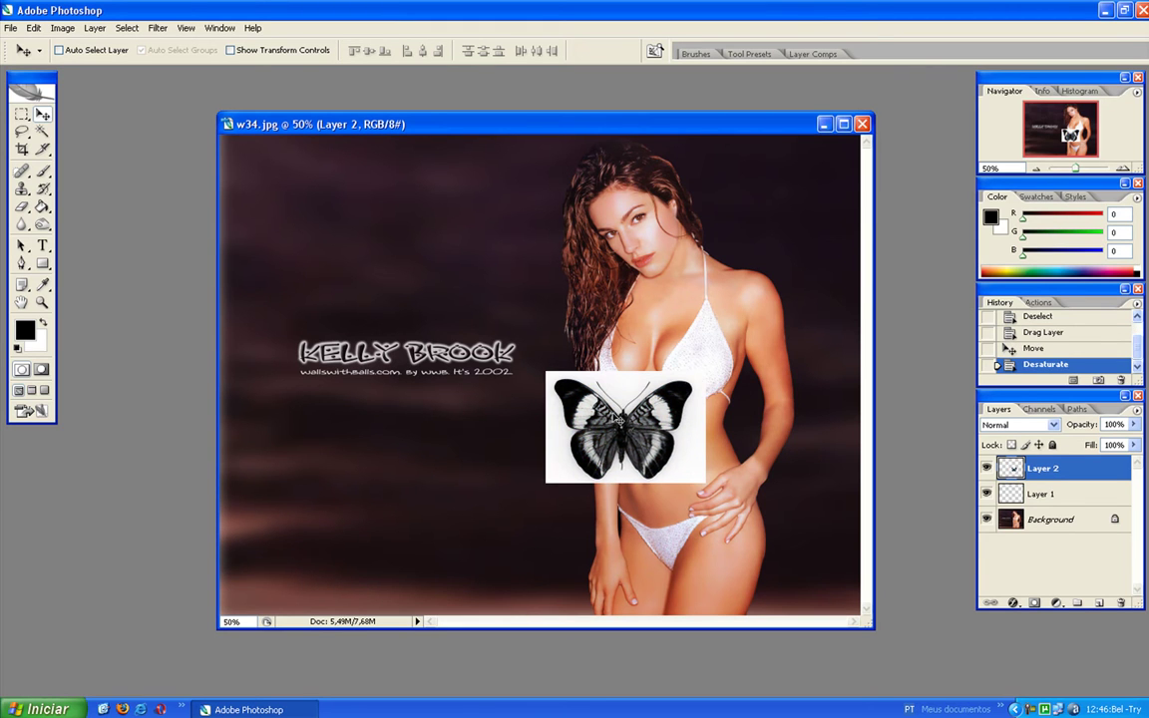
pyautogui.moveTo(618, 420); pyautogui.dragTo(650, 458)
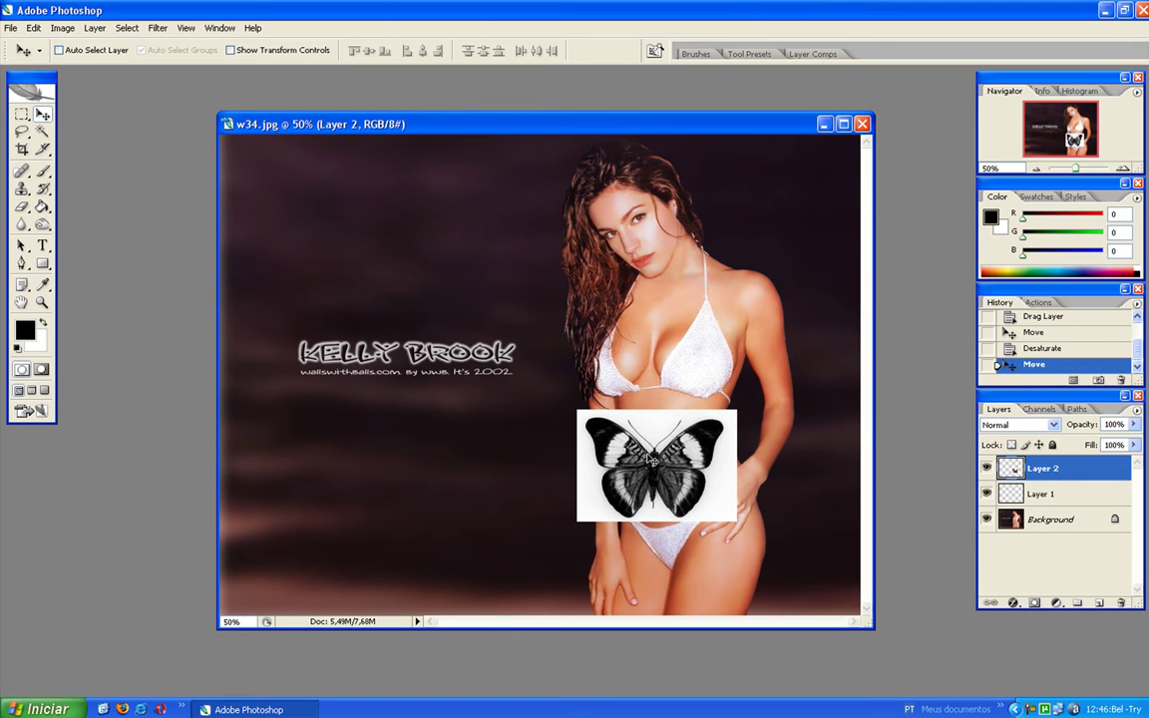
pyautogui.moveTo(649, 457); pyautogui.dragTo(648, 474)
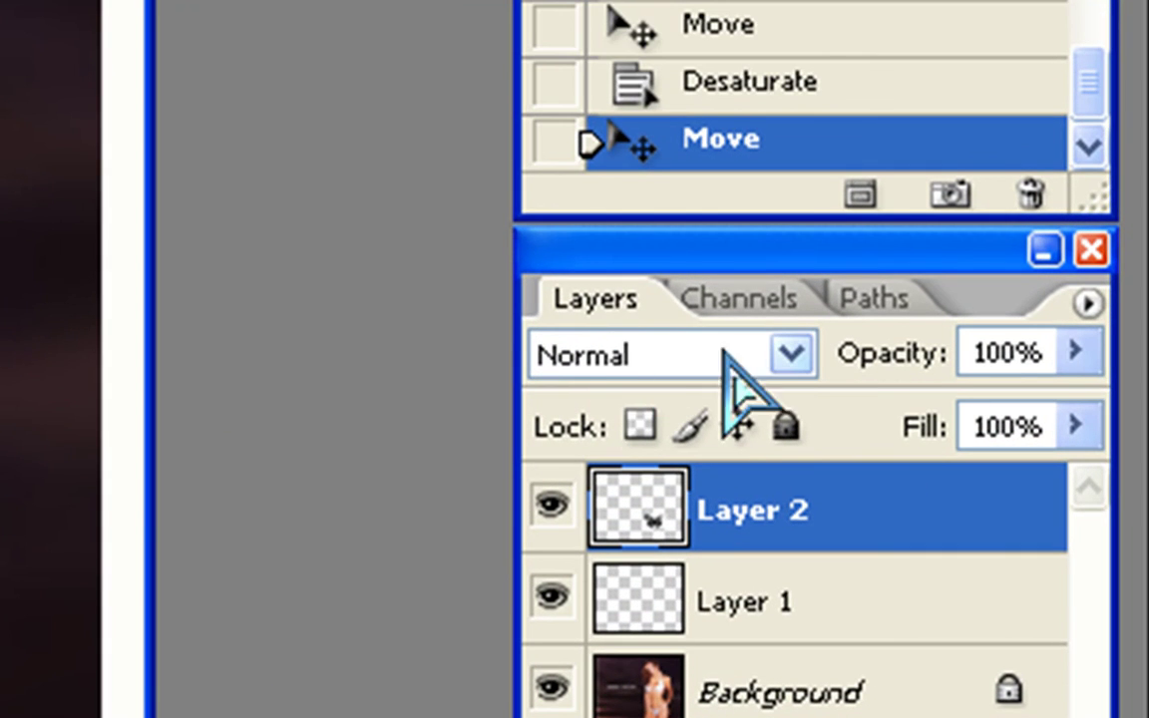
# - Set Layer 2's blend mode to Multiply and shift the butterfly slightly right
pyautogui.click(788, 364)
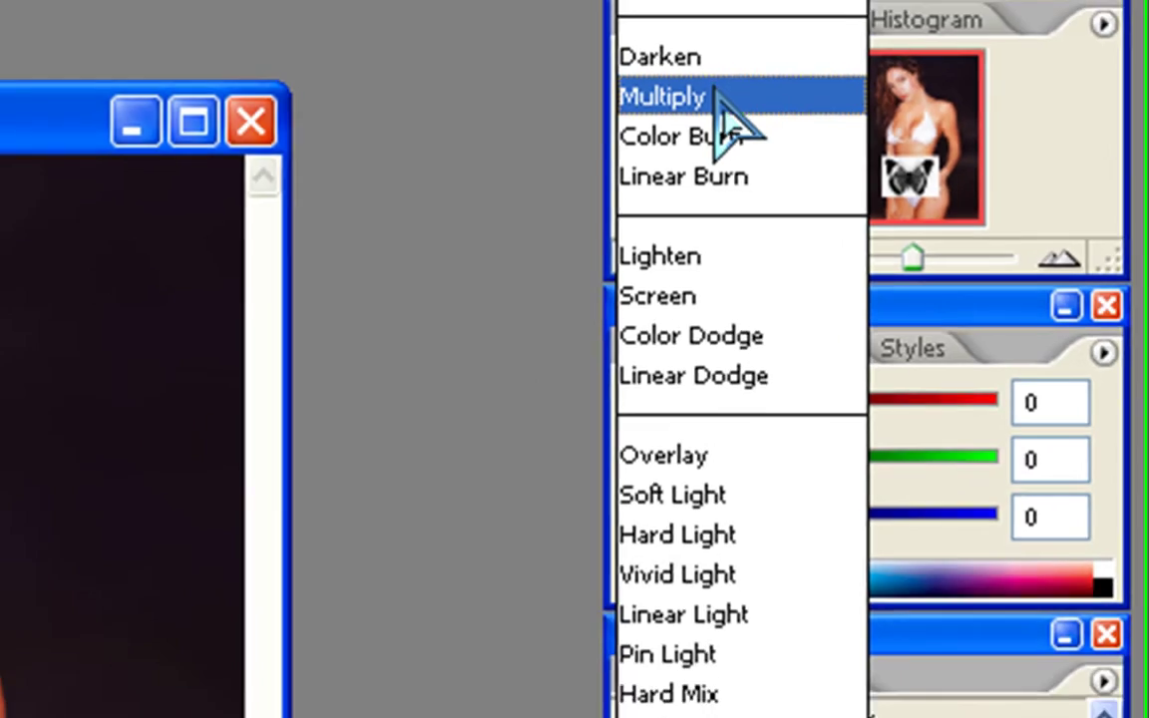
pyautogui.click(688, 98)
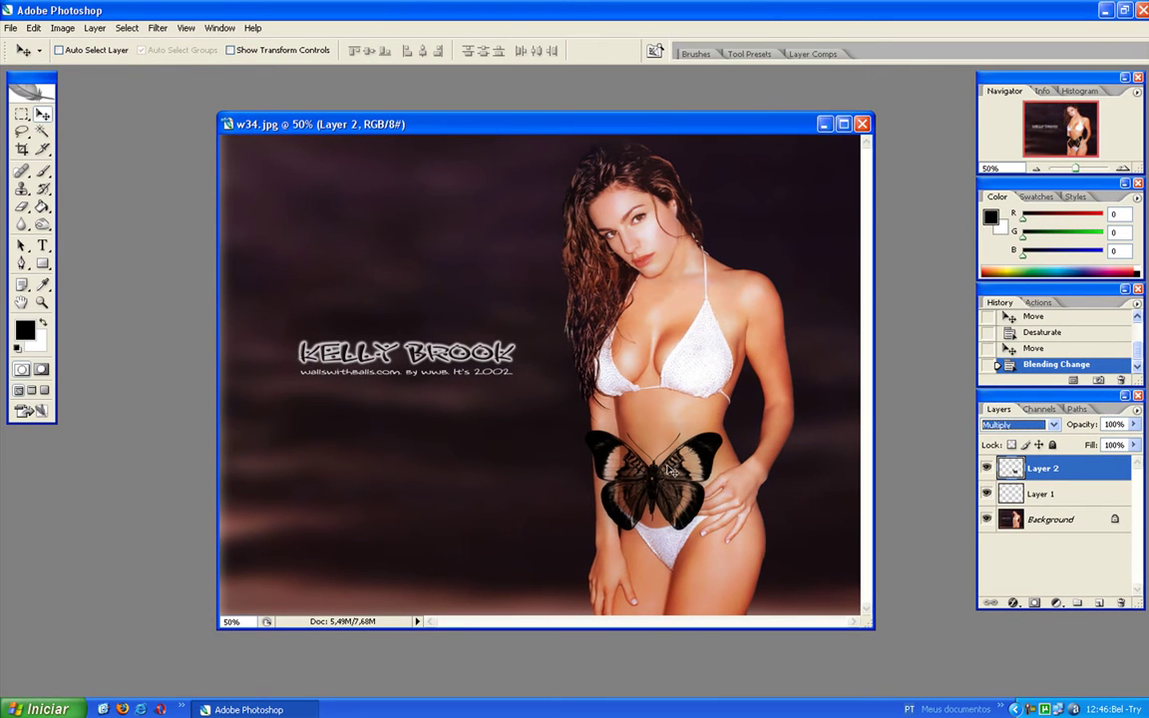
pyautogui.moveTo(655, 481); pyautogui.dragTo(674, 482)
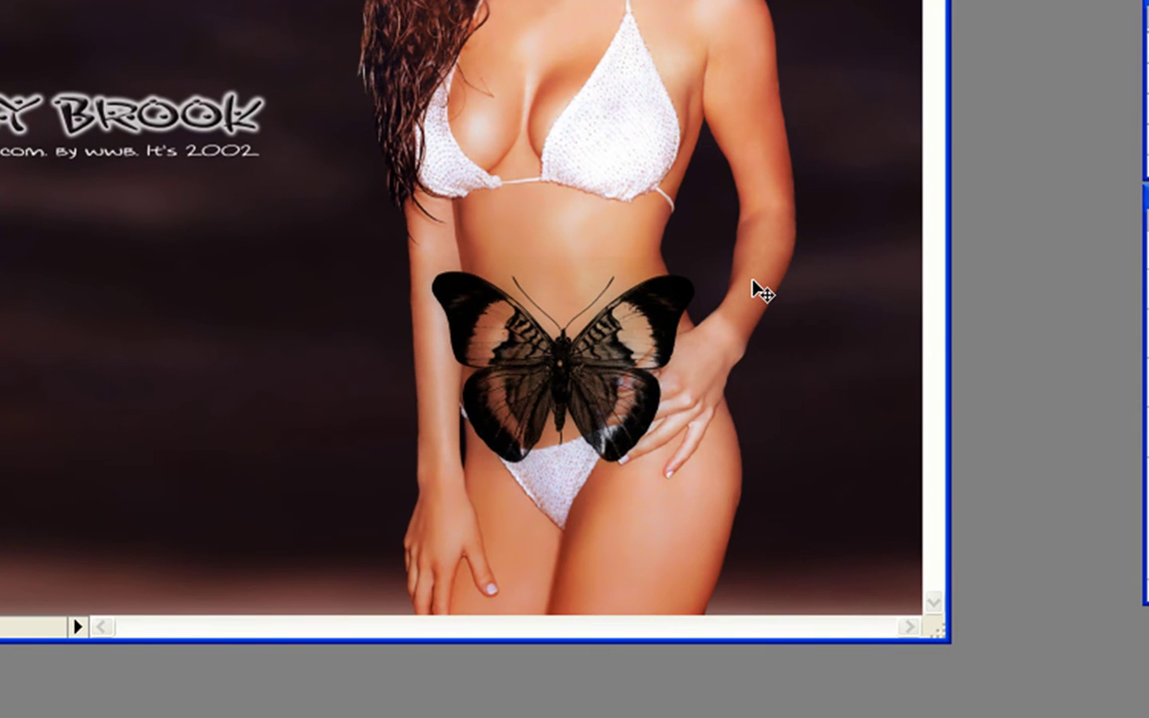
# - Free Transform the butterfly down to a small, tilted hip-sized tattoo and commit it
pyautogui.hotkey('ctrl', 't')
pyautogui.moveTo(464, 302); pyautogui.dragTo(473, 311)
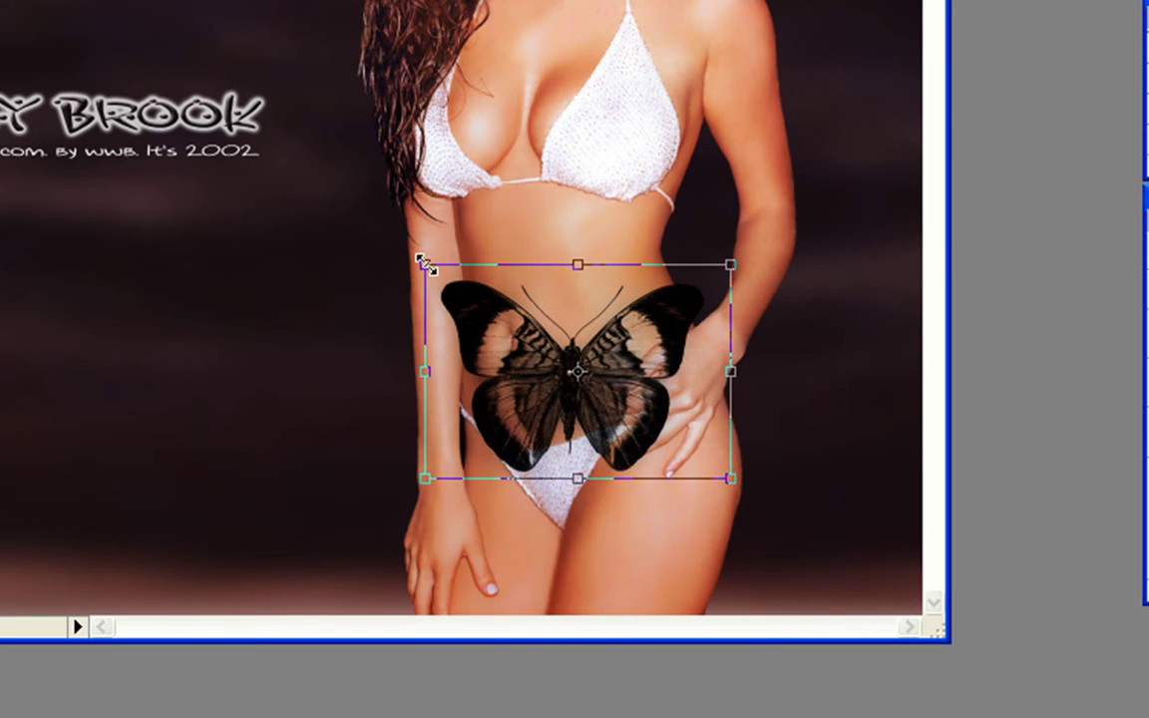
pyautogui.moveTo(425, 264); pyautogui.dragTo(657, 419)
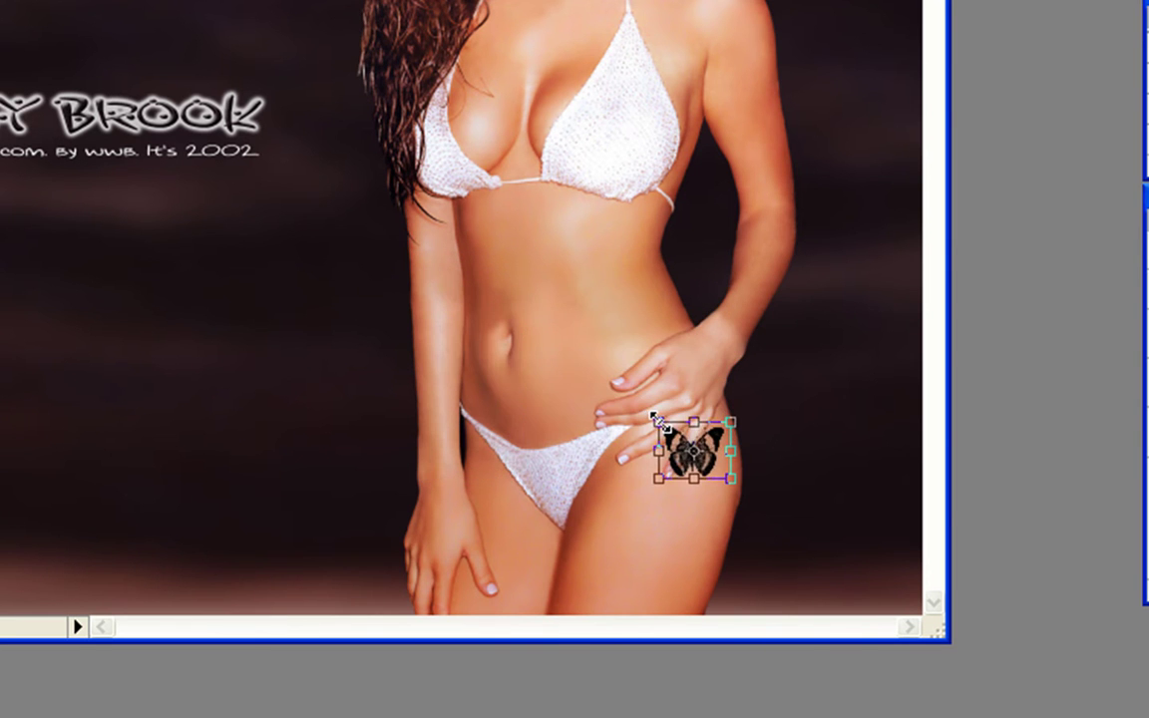
pyautogui.moveTo(657, 419); pyautogui.dragTo(663, 426)
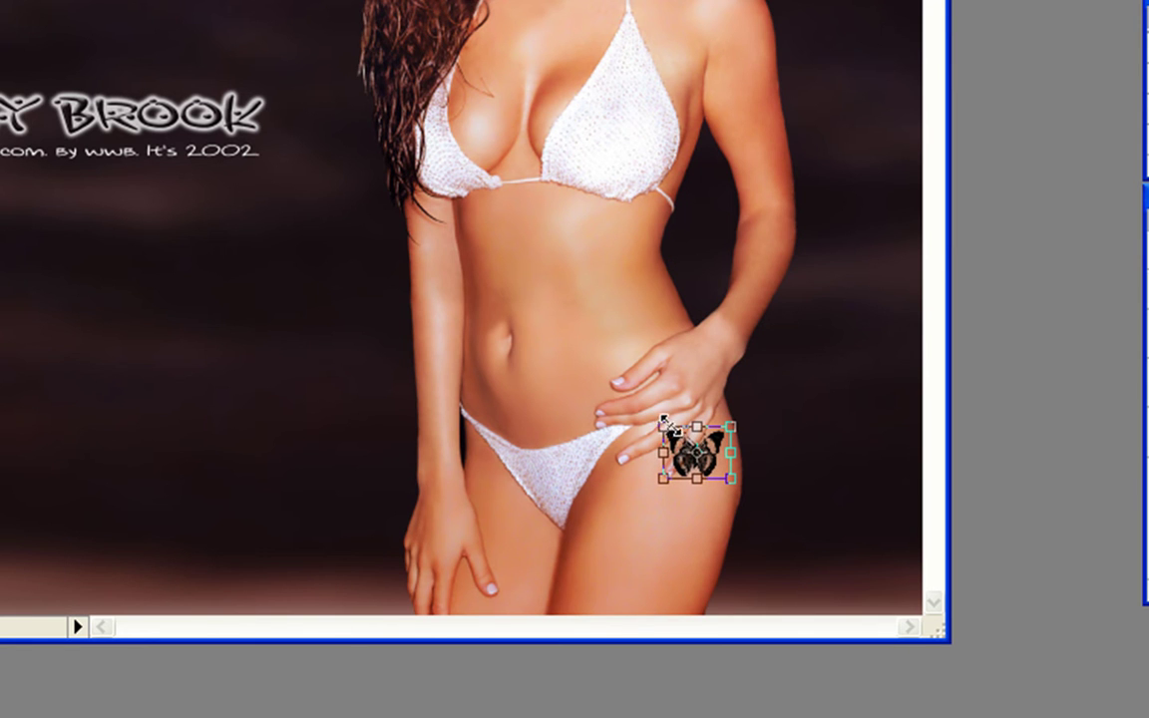
pyautogui.moveTo(662, 419)
pyautogui.mouseDown()
pyautogui.moveTo(589, 451)
pyautogui.moveTo(538, 424)
pyautogui.moveTo(486, 430)
pyautogui.mouseUp()
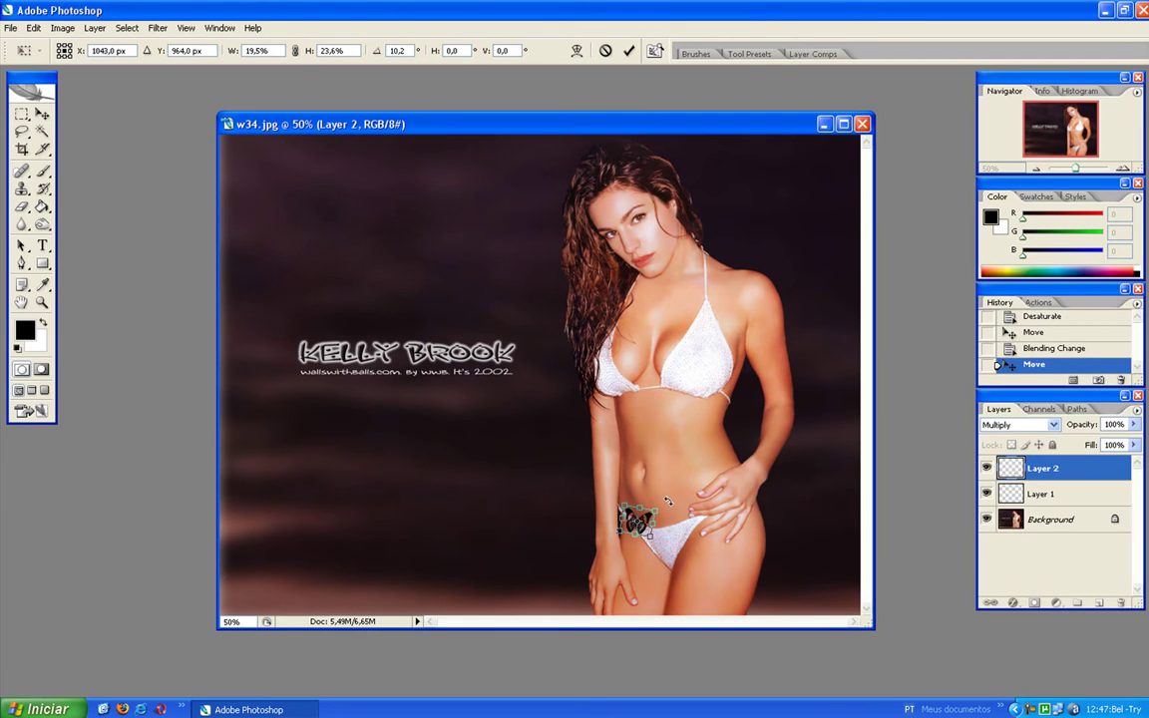
pyautogui.press('Return')
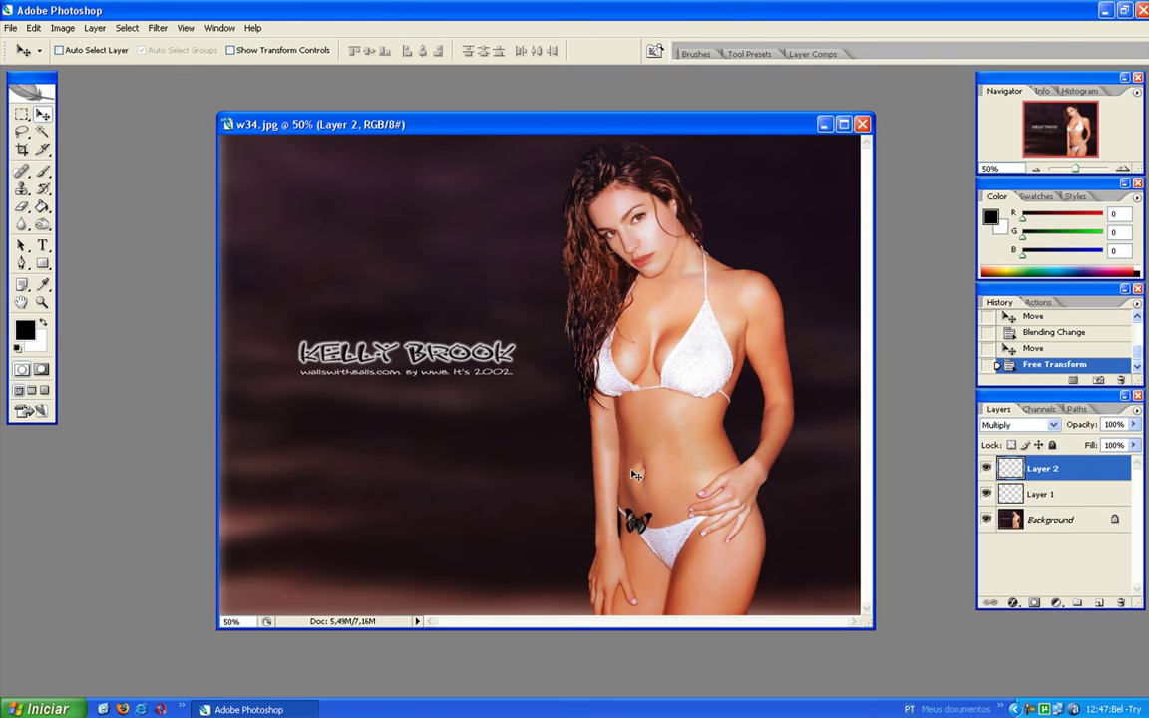
# - Zoom in and pan to a close-up of the butterfly over the bikini strap
pyautogui.hotkey('ctrl', '+')
pyautogui.hotkey('ctrl', '+')
pyautogui.hotkey('ctrl', '+')
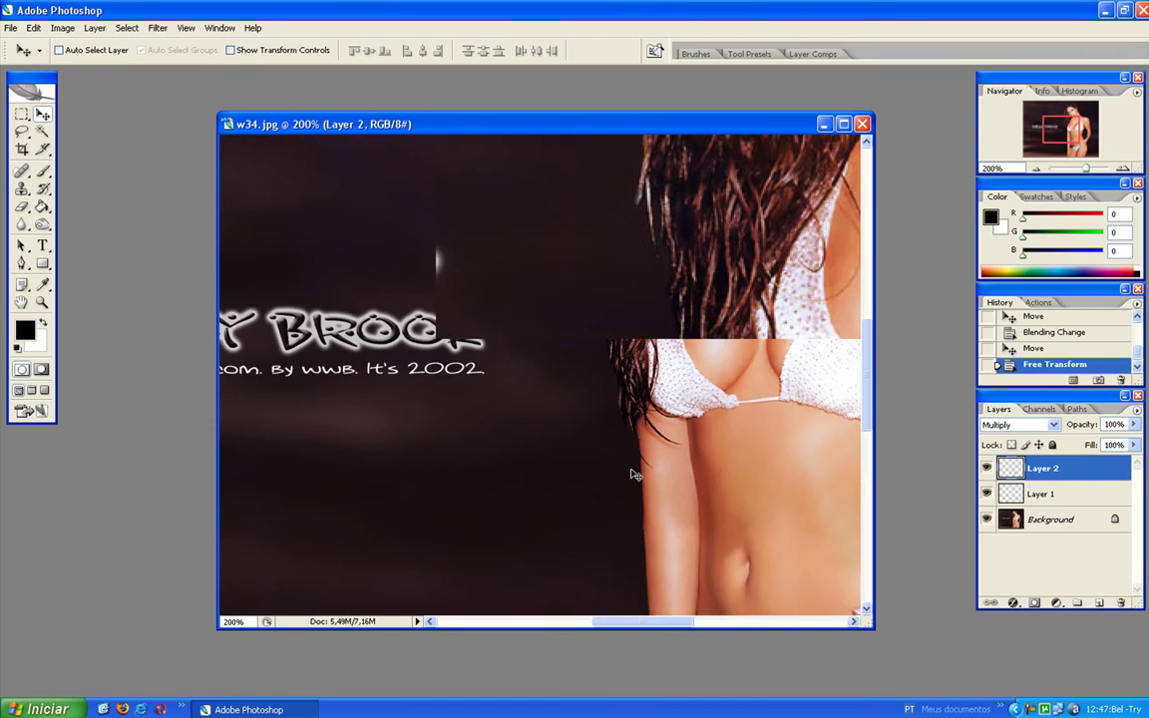
pyautogui.hotkey('ctrl', '+')
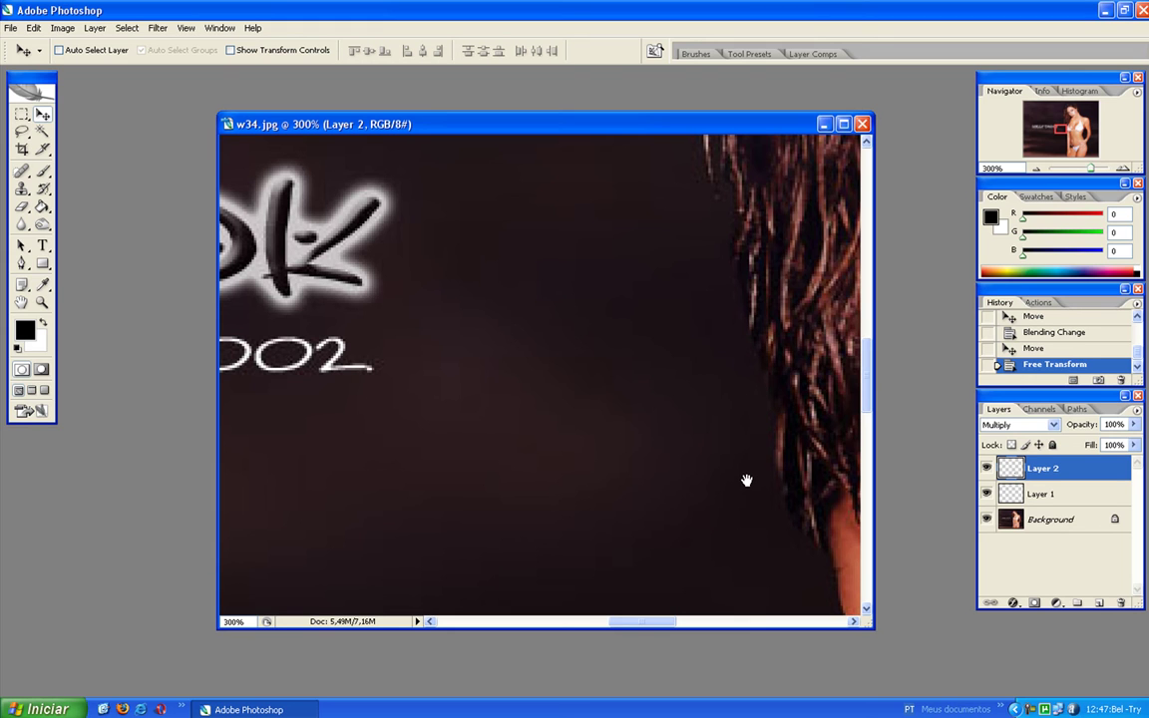
pyautogui.moveTo(826, 543); pyautogui.dragTo(370, 191)
pyautogui.moveTo(814, 576)
pyautogui.mouseDown()
pyautogui.moveTo(746, 434)
pyautogui.moveTo(602, 272)
pyautogui.moveTo(610, 230)
pyautogui.mouseUp()
pyautogui.moveTo(569, 475)
pyautogui.mouseDown()
pyautogui.moveTo(648, 461)
pyautogui.moveTo(746, 410)
pyautogui.moveTo(787, 361)
pyautogui.moveTo(773, 352)
pyautogui.mouseUp()
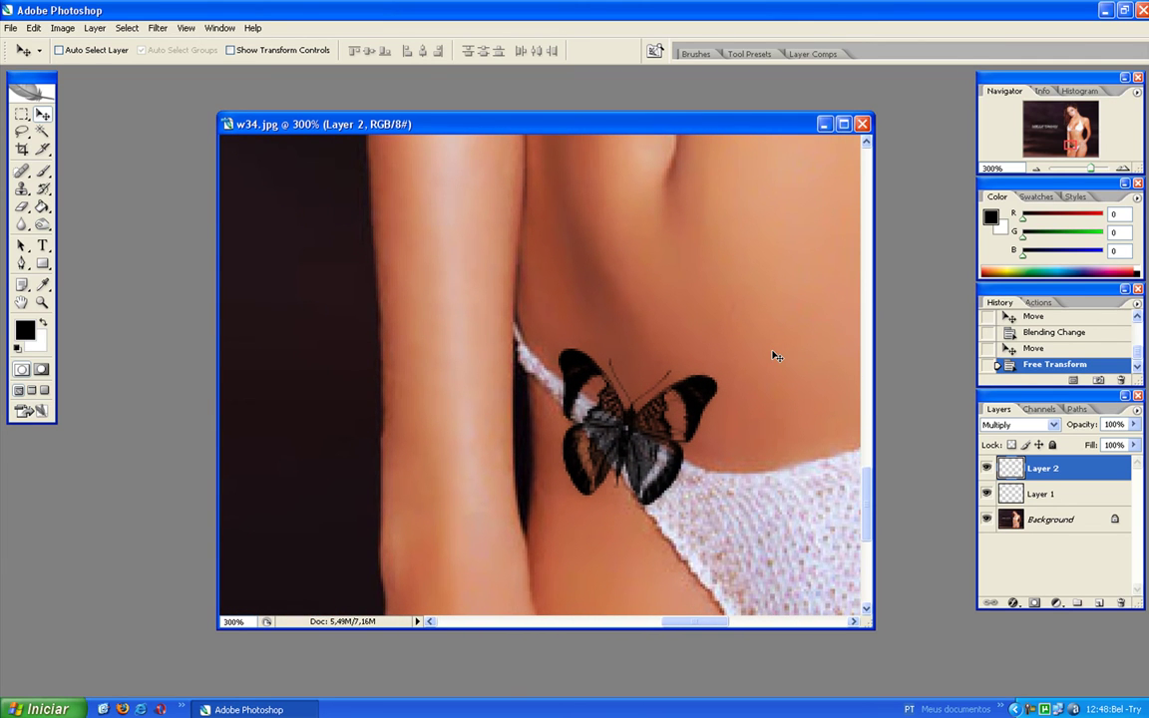
pyautogui.moveTo(777, 369); pyautogui.dragTo(690, 311)
pyautogui.hotkey('ctrl', '+')
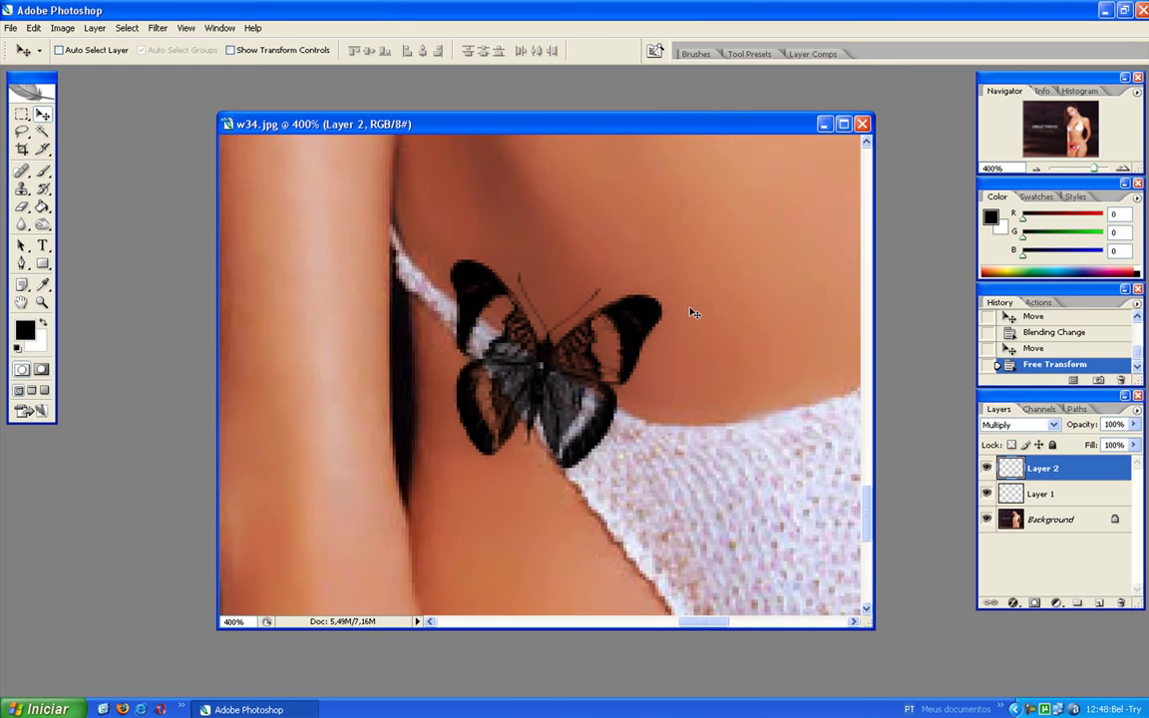
pyautogui.hotkey('ctrl', '+')
pyautogui.hotkey('ctrl', '+')
pyautogui.hotkey('ctrl', '+')
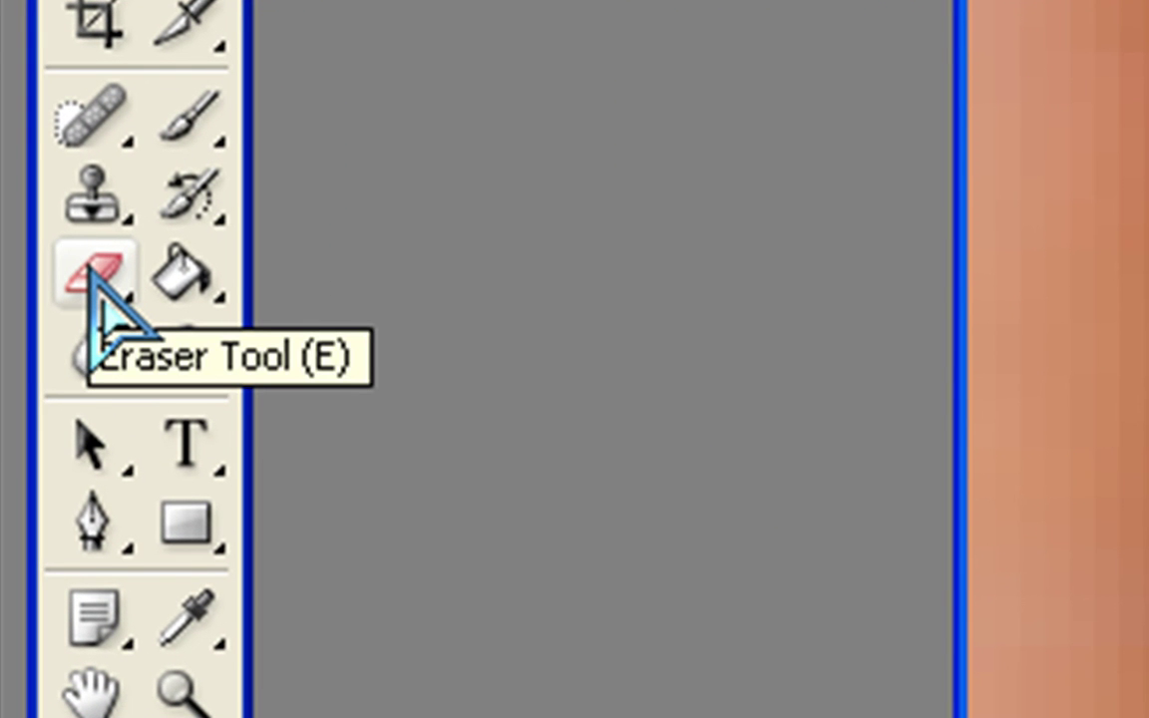
# - Erase the butterfly's lower wing and body where they cross the bikini strap
pyautogui.click(94, 273)
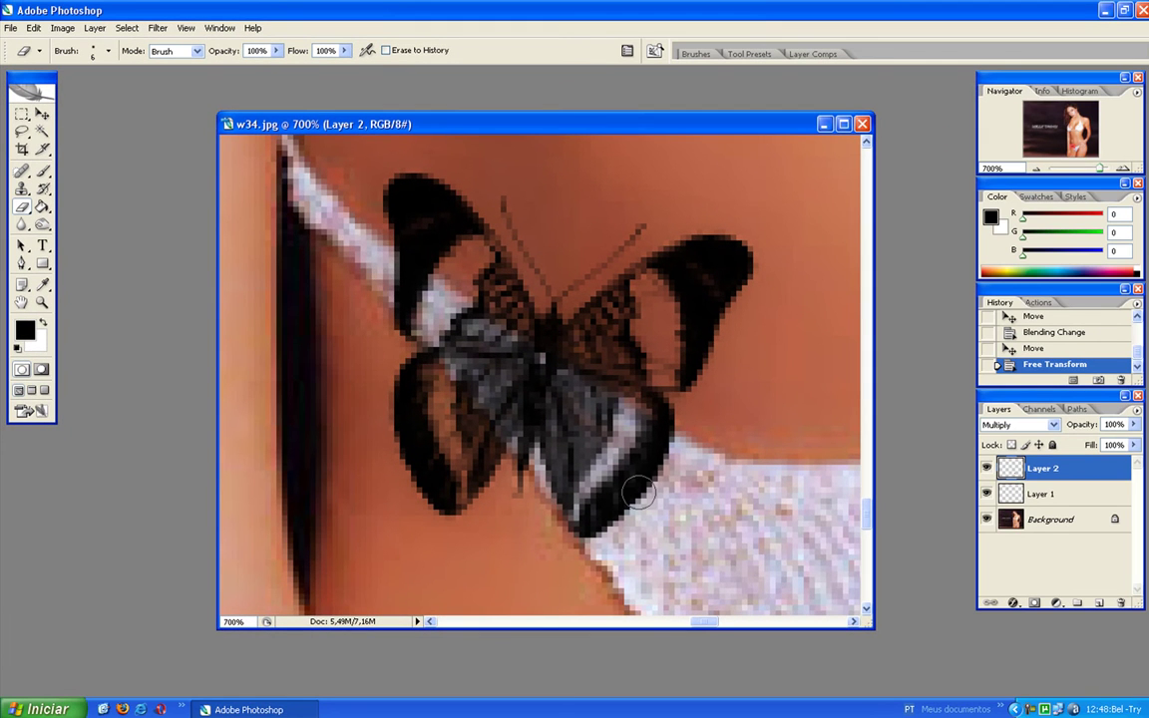
pyautogui.moveTo(608, 539)
pyautogui.mouseDown()
pyautogui.moveTo(641, 480)
pyautogui.moveTo(630, 424)
pyautogui.moveTo(508, 347)
pyautogui.moveTo(640, 481)
pyautogui.moveTo(585, 510)
pyautogui.moveTo(475, 371)
pyautogui.mouseUp()
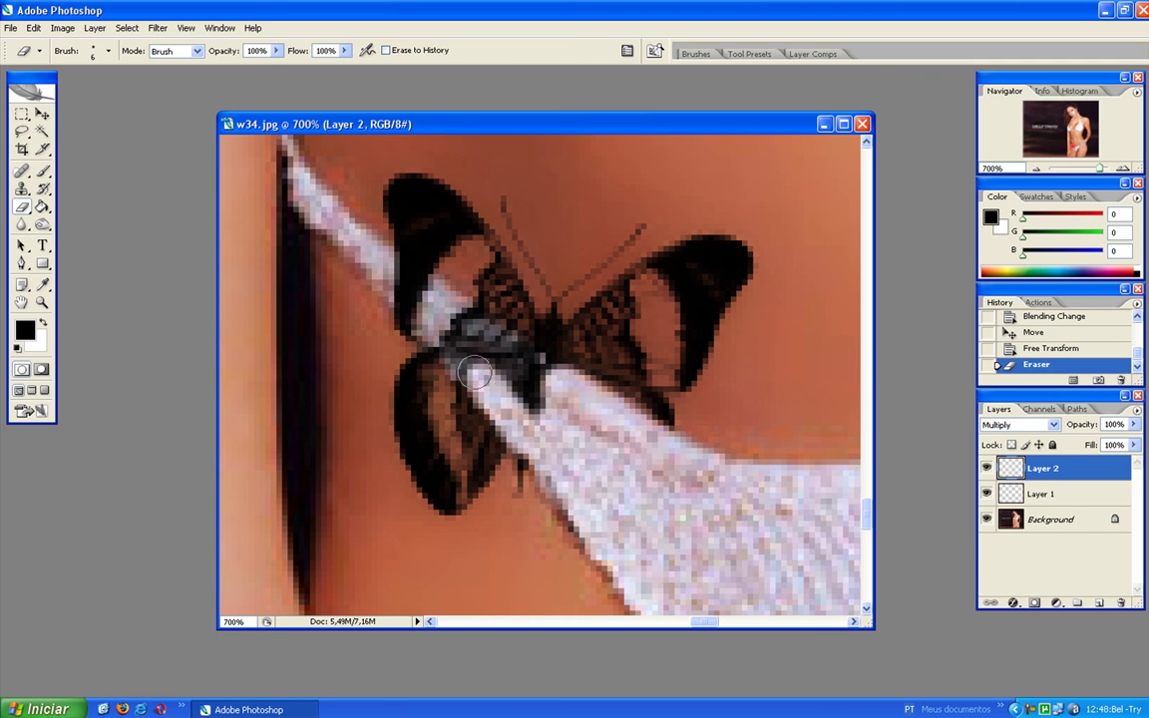
pyautogui.moveTo(474, 372)
pyautogui.mouseDown()
pyautogui.moveTo(359, 261)
pyautogui.moveTo(379, 284)
pyautogui.moveTo(430, 298)
pyautogui.moveTo(359, 247)
pyautogui.mouseUp()
# - Soften the eraser to 21% hardness and softly erase dark pixels over the strap
pyautogui.rightClick(382, 264)
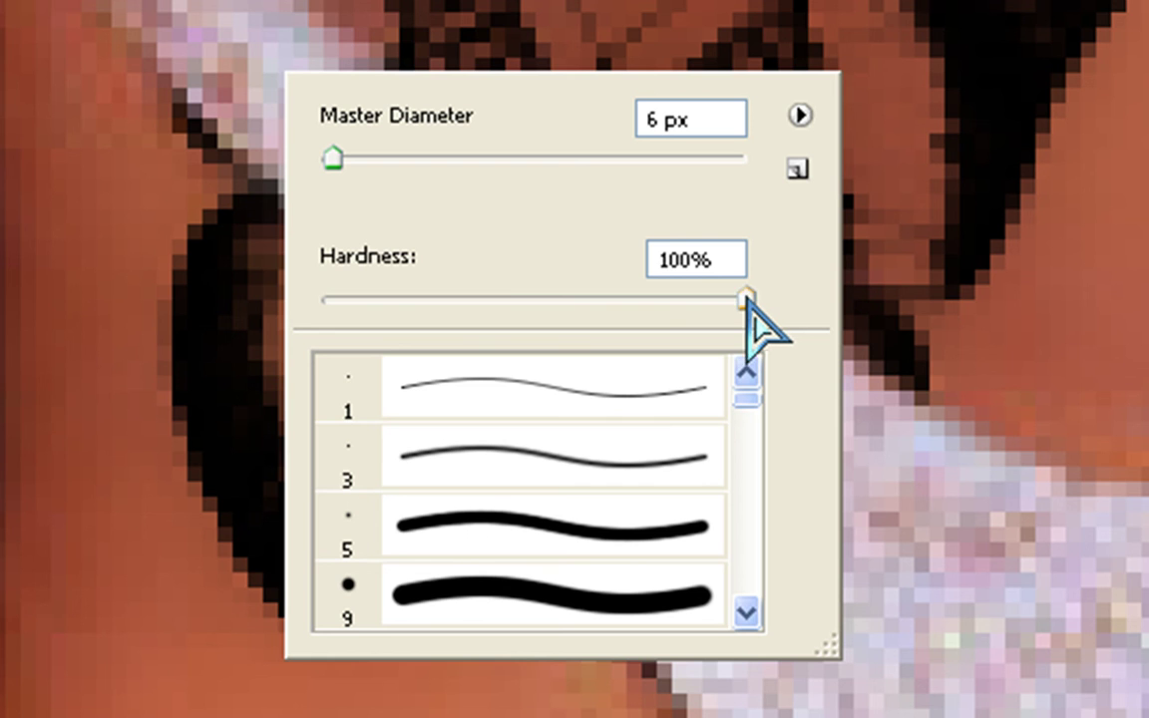
pyautogui.moveTo(746, 299); pyautogui.dragTo(405, 300)
pyautogui.press('Return')
pyautogui.moveTo(1047, 2)
pyautogui.mouseDown()
pyautogui.moveTo(1090, 13)
pyautogui.moveTo(1107, 63)
pyautogui.moveTo(1021, 132)
pyautogui.moveTo(1077, 177)
pyautogui.moveTo(1105, 170)
pyautogui.mouseUp()
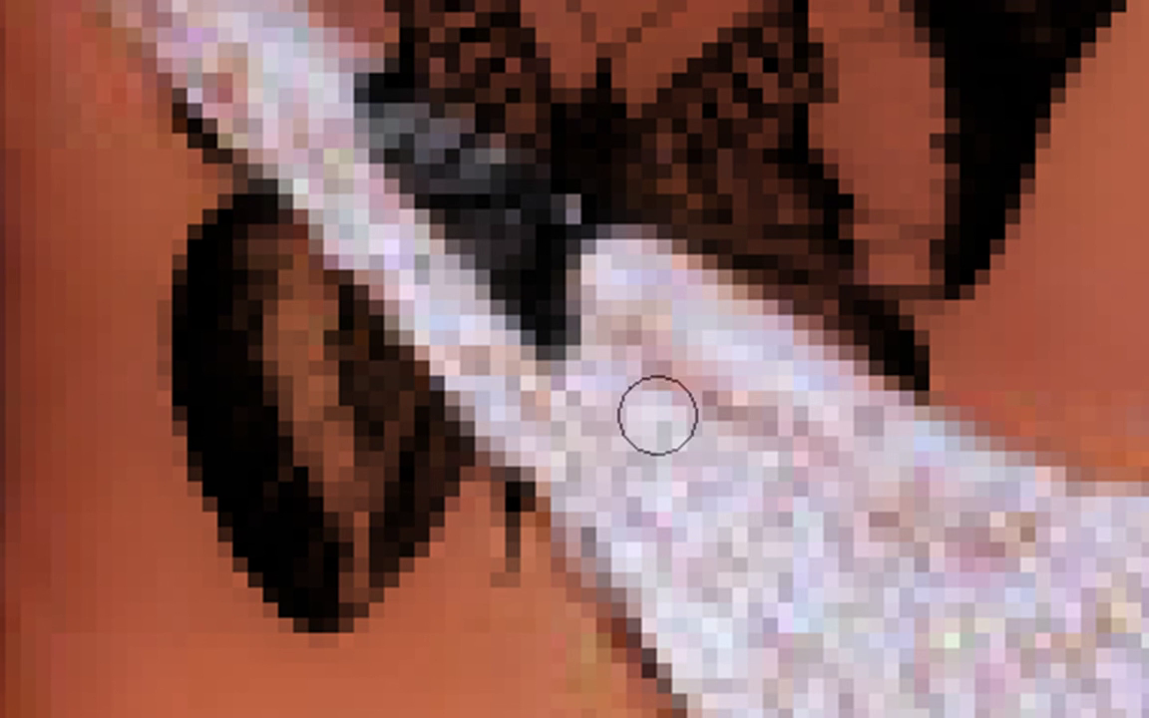
# - Restore eraser hardness to 100% and erase the remaining butterfly body on the strap
pyautogui.rightClick(657, 410)
pyautogui.moveTo(881, 670)
pyautogui.mouseDown()
pyautogui.moveTo(1137, 638)
pyautogui.moveTo(1147, 613)
pyautogui.mouseUp()
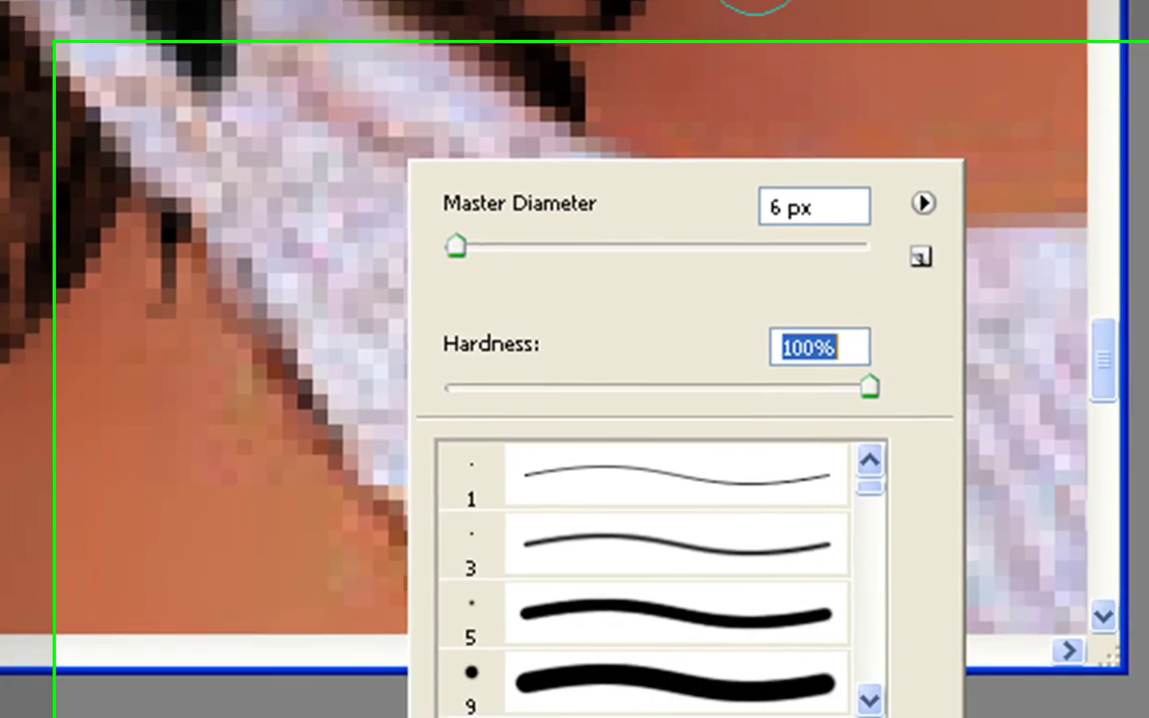
pyautogui.press('Return')
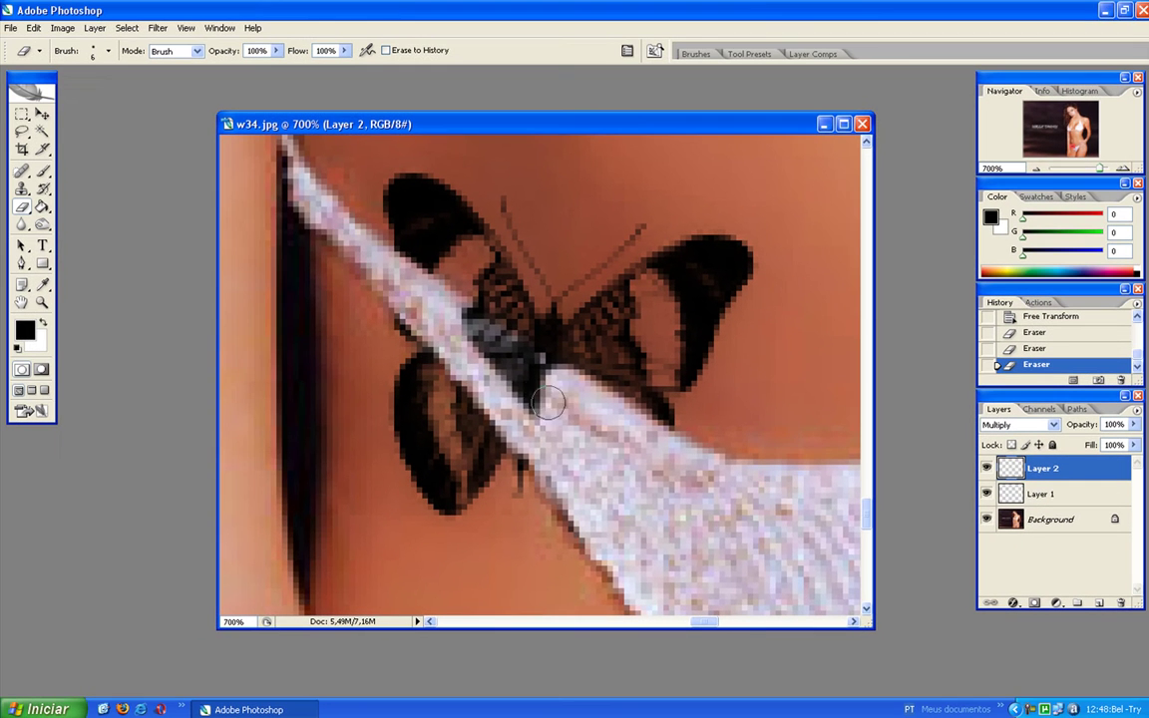
pyautogui.moveTo(547, 402)
pyautogui.mouseDown()
pyautogui.moveTo(465, 341)
pyautogui.moveTo(565, 386)
pyautogui.moveTo(456, 318)
pyautogui.moveTo(502, 361)
pyautogui.moveTo(495, 340)
pyautogui.moveTo(487, 385)
pyautogui.moveTo(546, 456)
pyautogui.moveTo(539, 462)
pyautogui.moveTo(535, 405)
pyautogui.moveTo(549, 390)
pyautogui.mouseUp()
pyautogui.moveTo(568, 133)
pyautogui.mouseDown()
pyautogui.moveTo(543, 108)
pyautogui.moveTo(468, 140)
pyautogui.mouseUp()
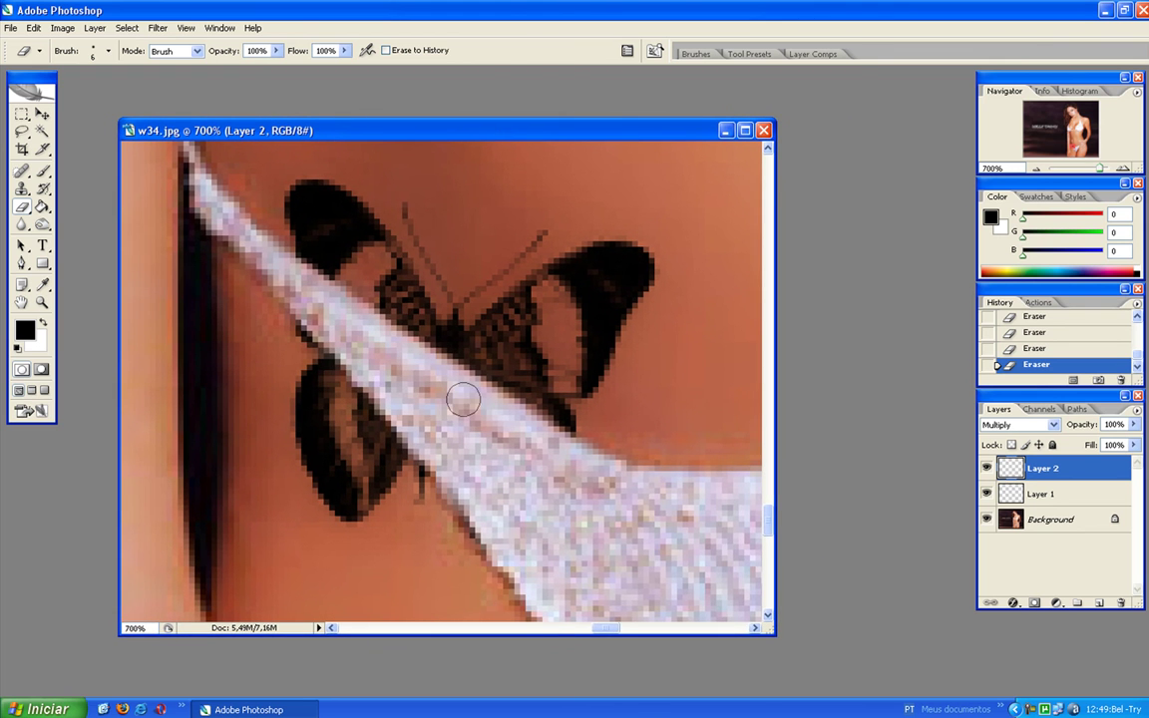
# - Zoom out to 50% to review the image, then back to 300% on the hip tattoo
pyautogui.hotkey('ctrl', '-')
pyautogui.hotkey('ctrl', '-')
pyautogui.hotkey('ctrl', '-')
pyautogui.hotkey('ctrl', '-')
pyautogui.hotkey('ctrl', '-')
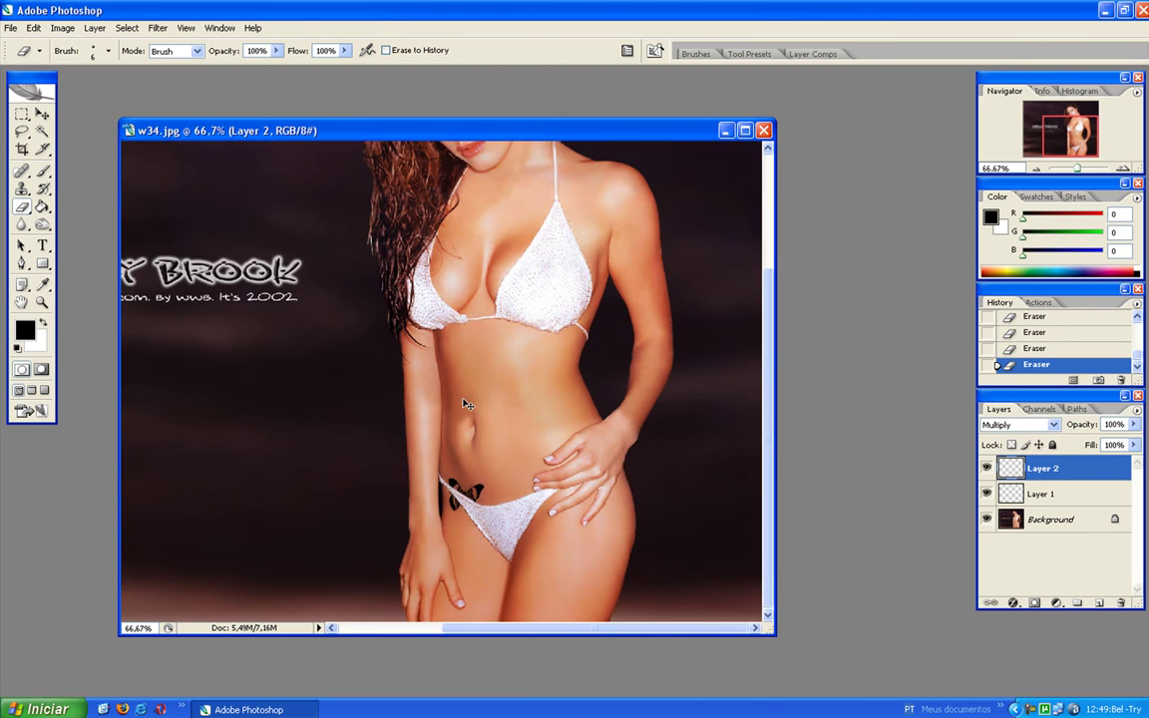
pyautogui.hotkey('ctrl', '-')
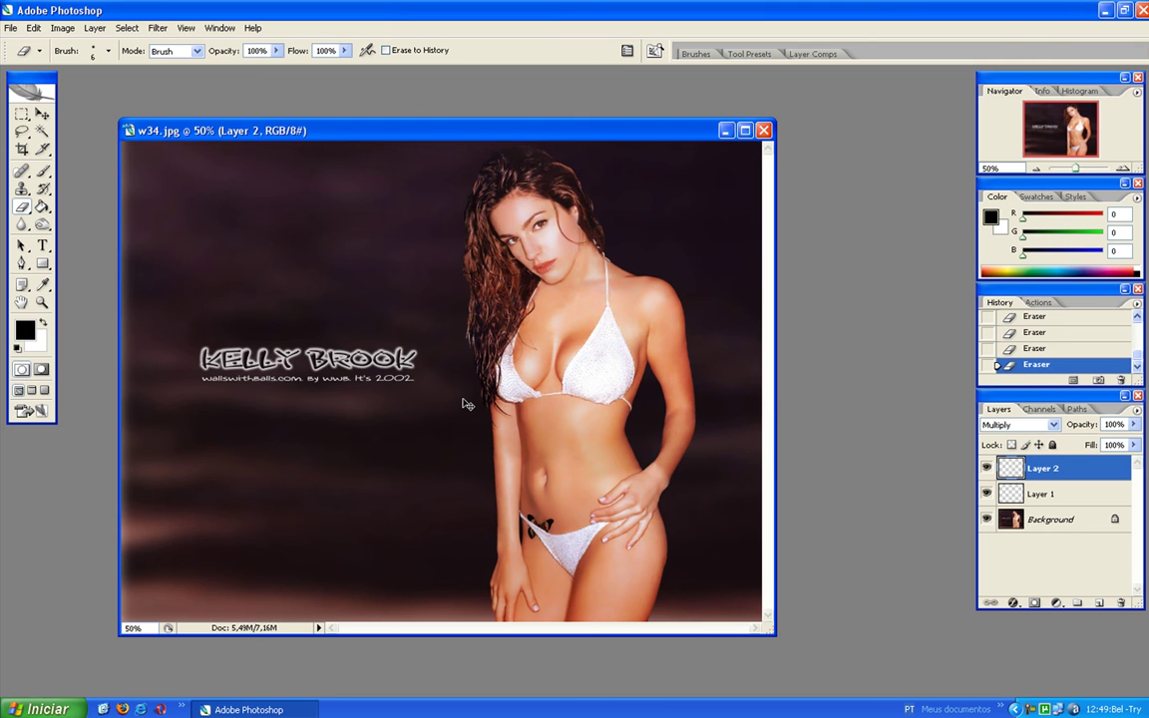
pyautogui.hotkey('ctrl', '+')
pyautogui.hotkey('ctrl', '+')
pyautogui.hotkey('ctrl', '+')
pyautogui.hotkey('ctrl', '+')
pyautogui.scroll(-5, 598, 469)
pyautogui.moveTo(641, 502)
pyautogui.mouseDown()
pyautogui.moveTo(440, 428)
pyautogui.moveTo(368, 146)
pyautogui.mouseUp()
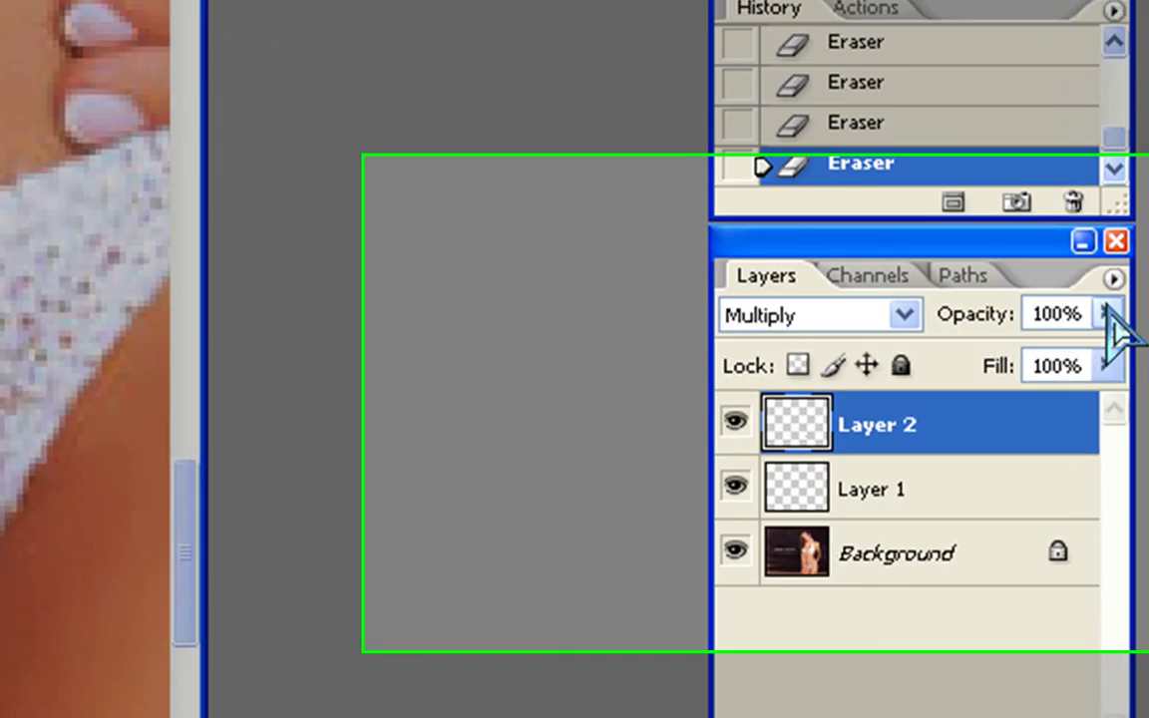
# - Set Layer 2's butterfly opacity to 88% and zoom out to 50% to see the whole image
pyautogui.click(1133, 425)
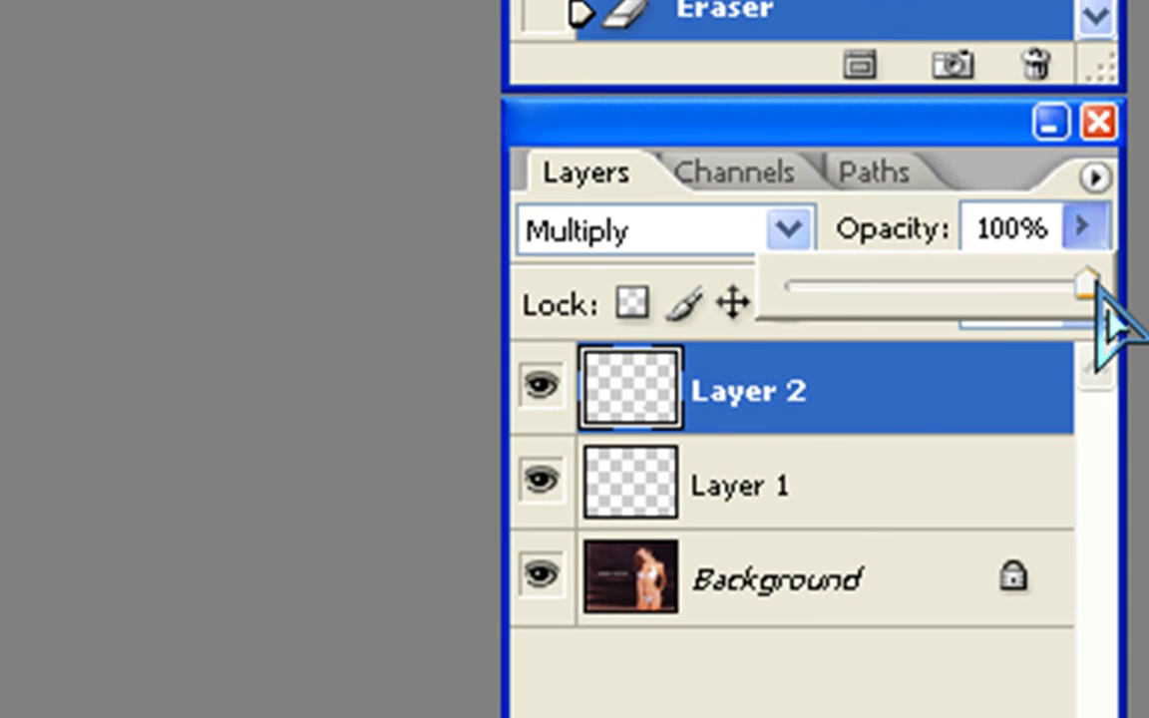
pyautogui.moveTo(1099, 291); pyautogui.dragTo(1055, 295)
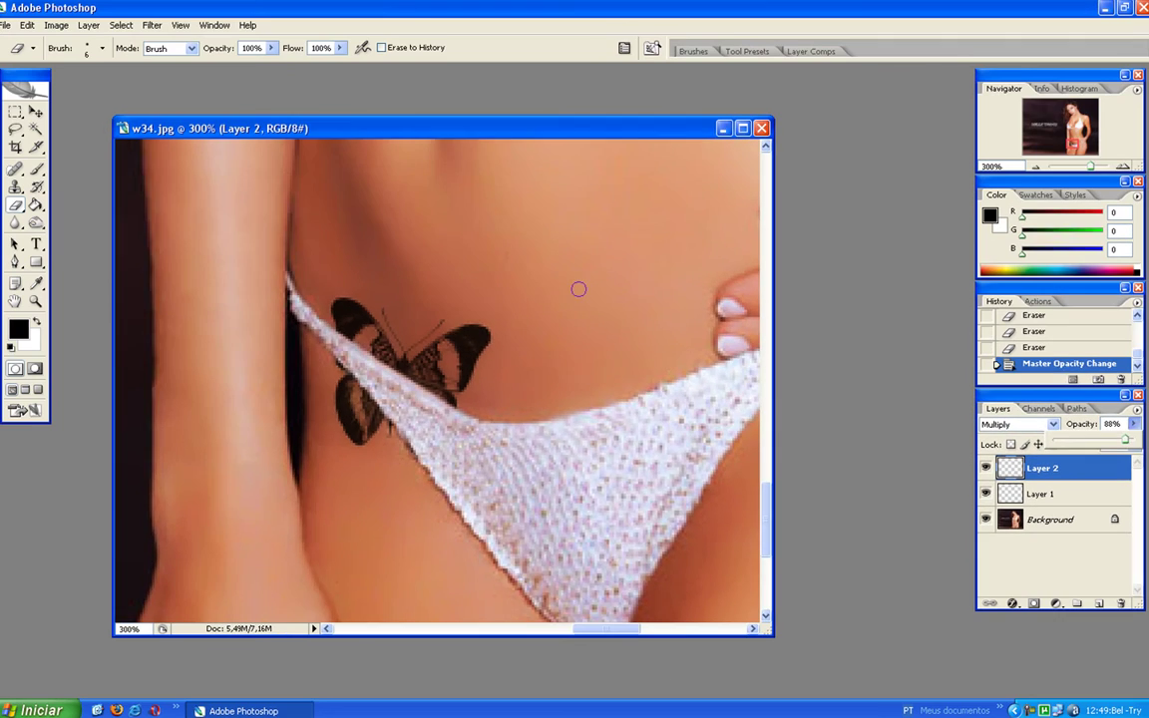
pyautogui.hotkey('ctrl', '-')
pyautogui.hotkey('ctrl', '-')
pyautogui.hotkey('ctrl', '-')
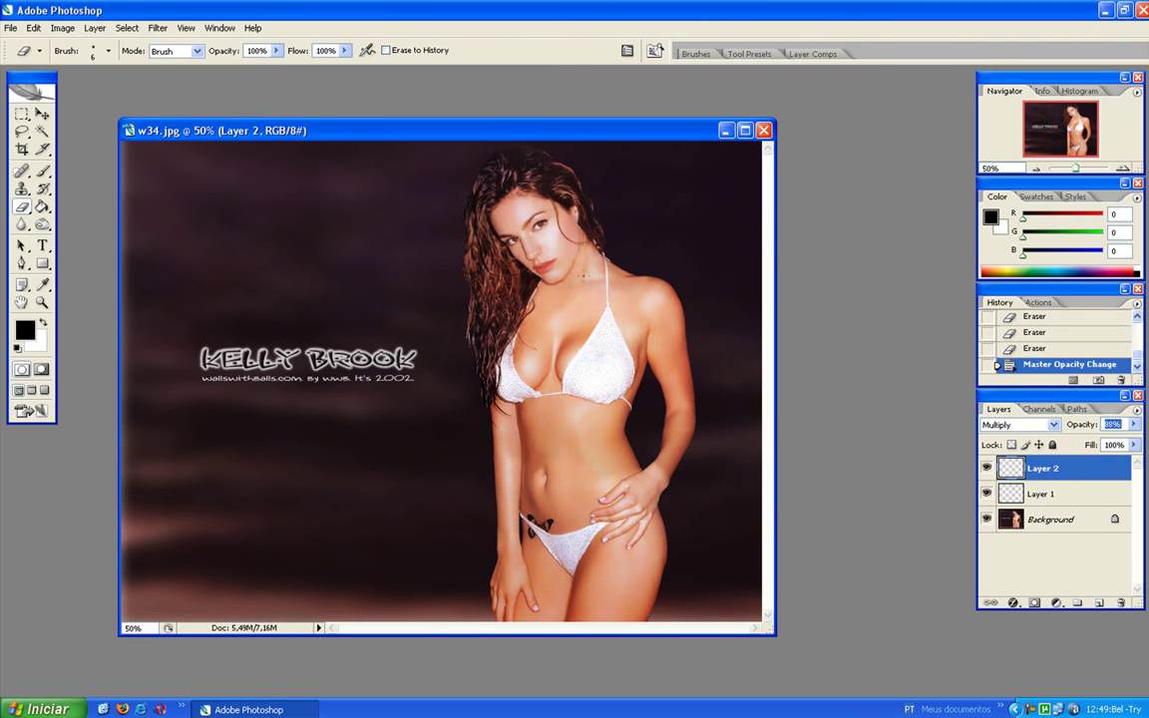
pyautogui.moveTo(430, 136); pyautogui.dragTo(441, 133)
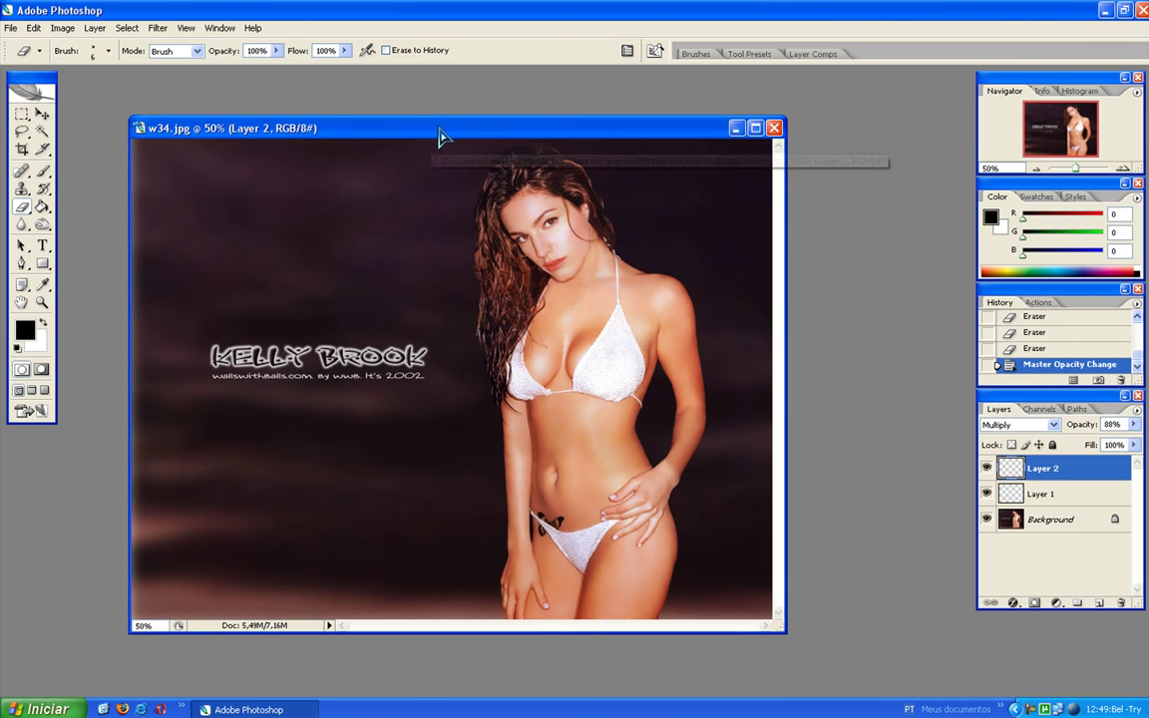